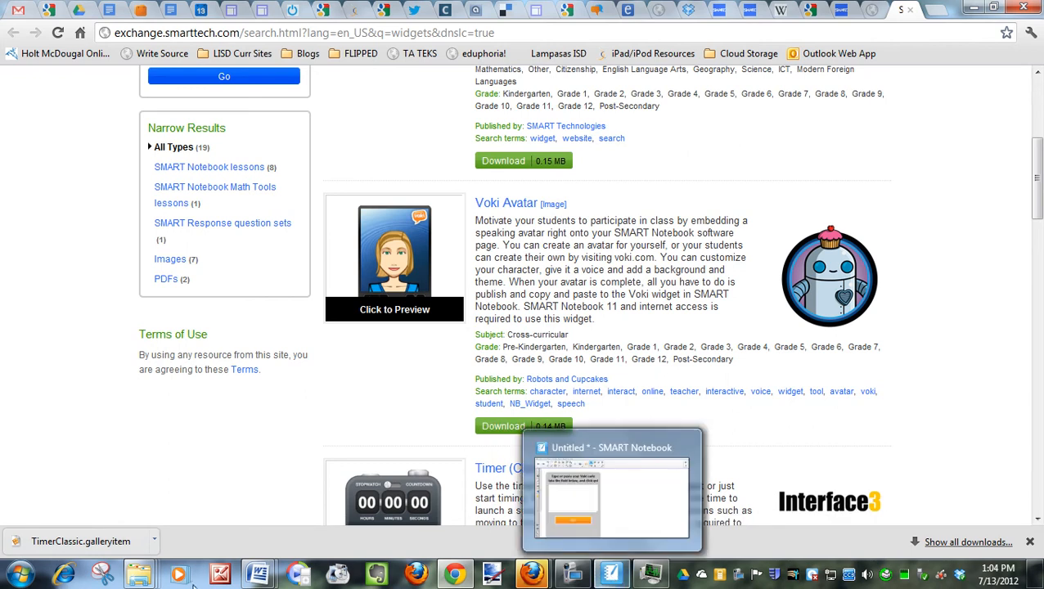
- Check the Voki widget in SMART Notebook, then switch to Firefox and bring up the Voki character creation page
{"action": "left_click", "coordinate": [587, 571]}
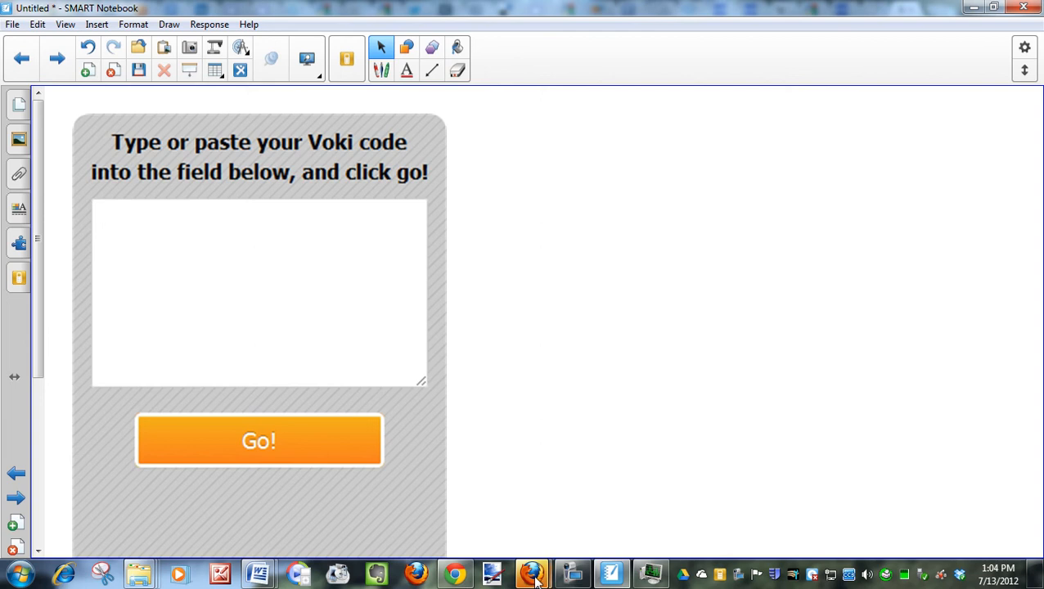
{"action": "mouse_move", "coordinate": [536, 578]}
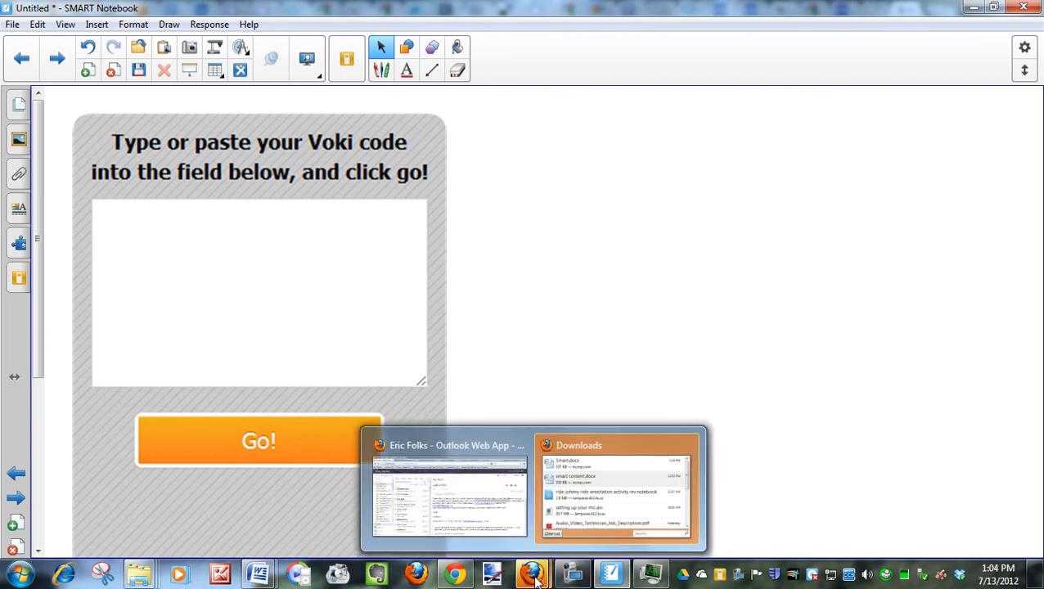
{"action": "left_click", "coordinate": [466, 532]}
{"action": "left_click", "coordinate": [917, 44]}
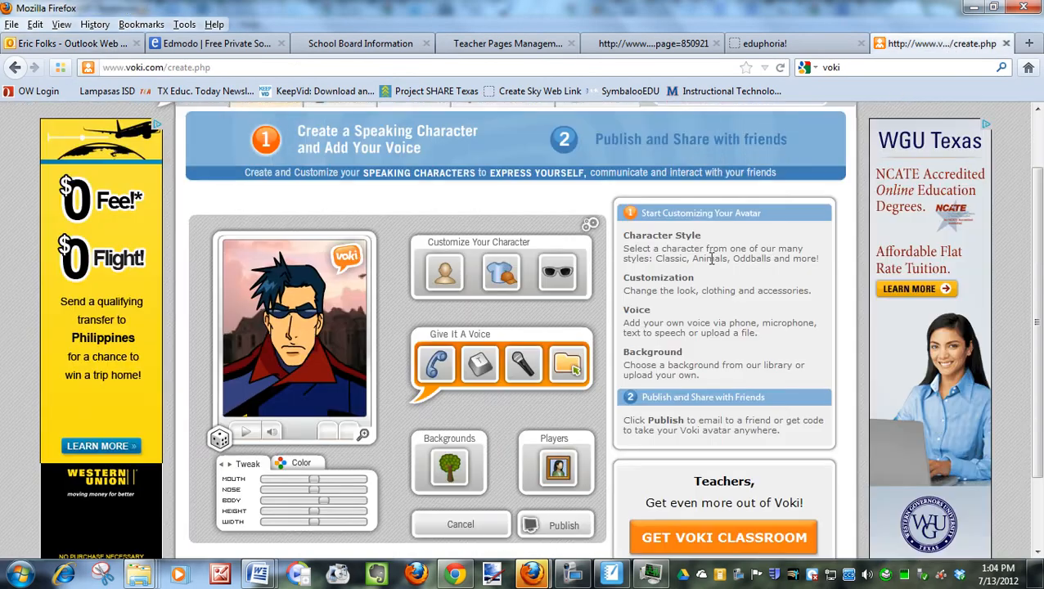
{"action": "scroll", "coordinate": [694, 266], "scroll_direction": "up", "scroll_amount": 2}
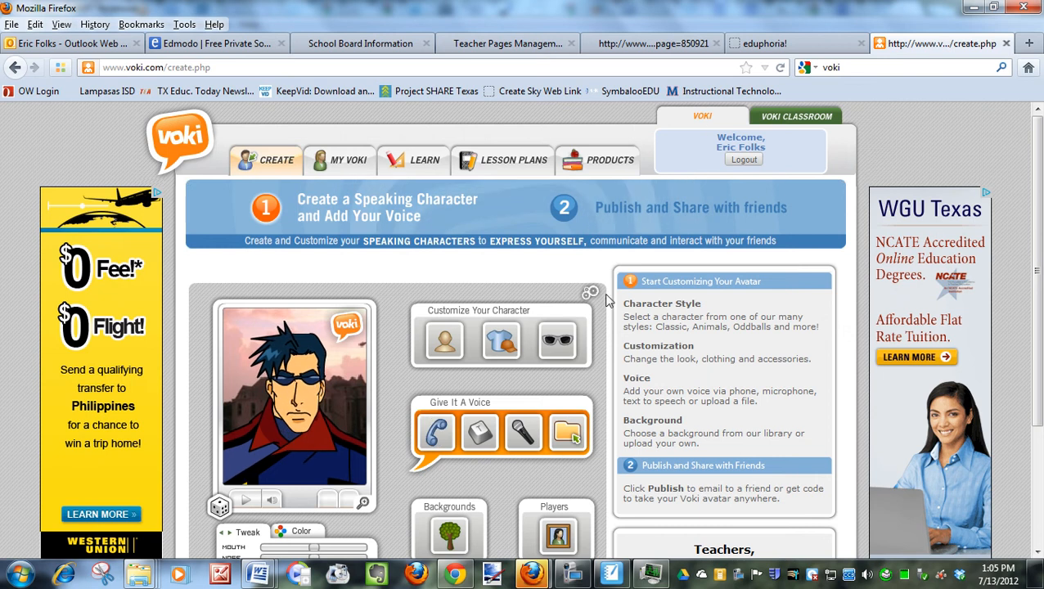
{"action": "scroll", "coordinate": [546, 338], "scroll_direction": "down", "scroll_amount": 3}
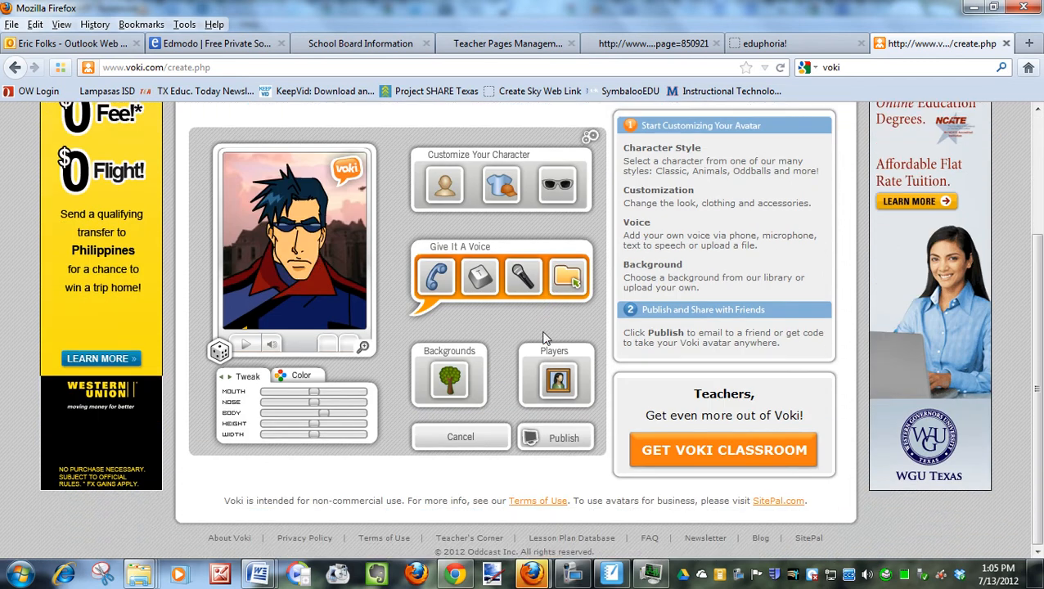
{"action": "scroll", "coordinate": [546, 338], "scroll_direction": "up", "scroll_amount": 2}
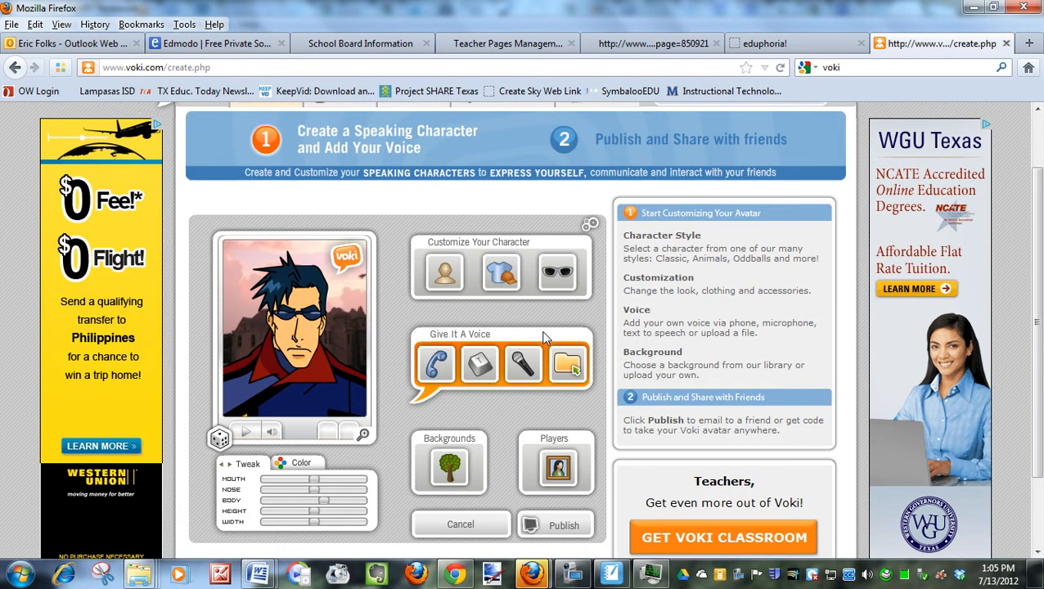
- Open the Get Voki Classroom link in a new browser tab and reload the page until it loads
{"action": "right_click", "coordinate": [729, 542]}
{"action": "left_click", "coordinate": [807, 374]}
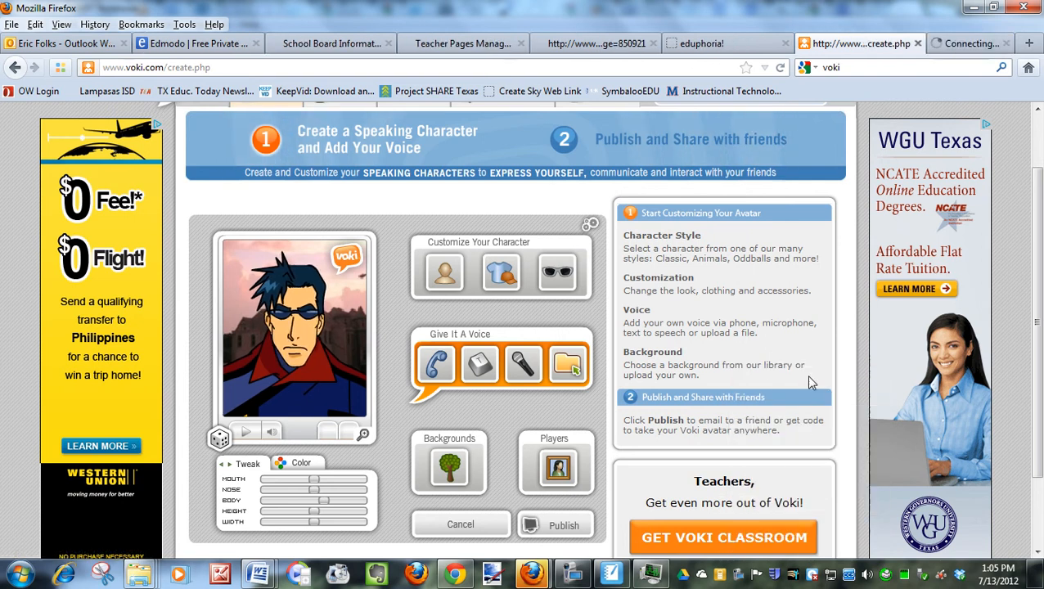
{"action": "left_click", "coordinate": [932, 49]}
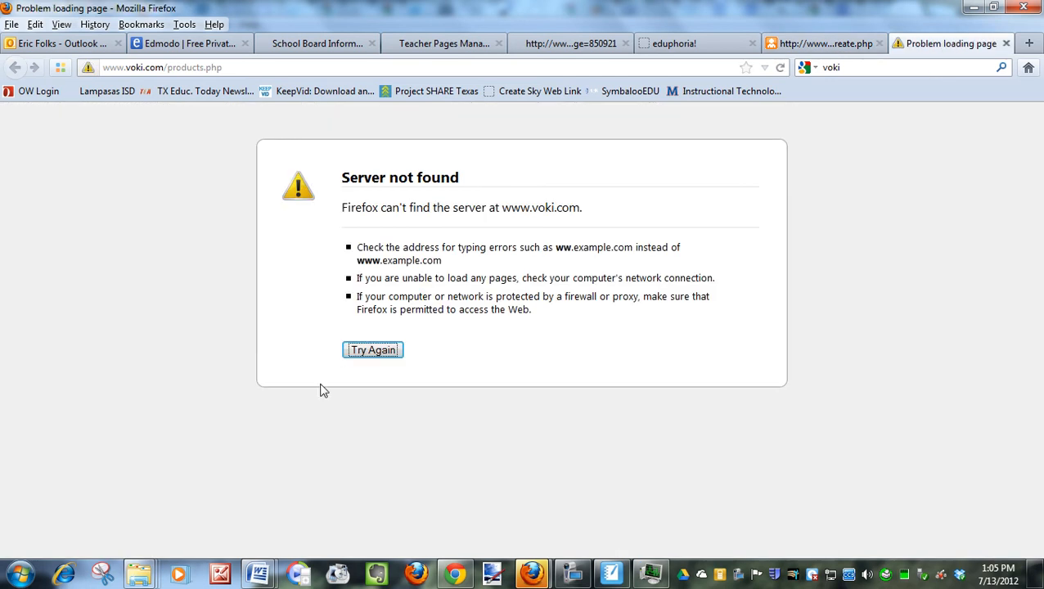
{"action": "left_click", "coordinate": [372, 350]}
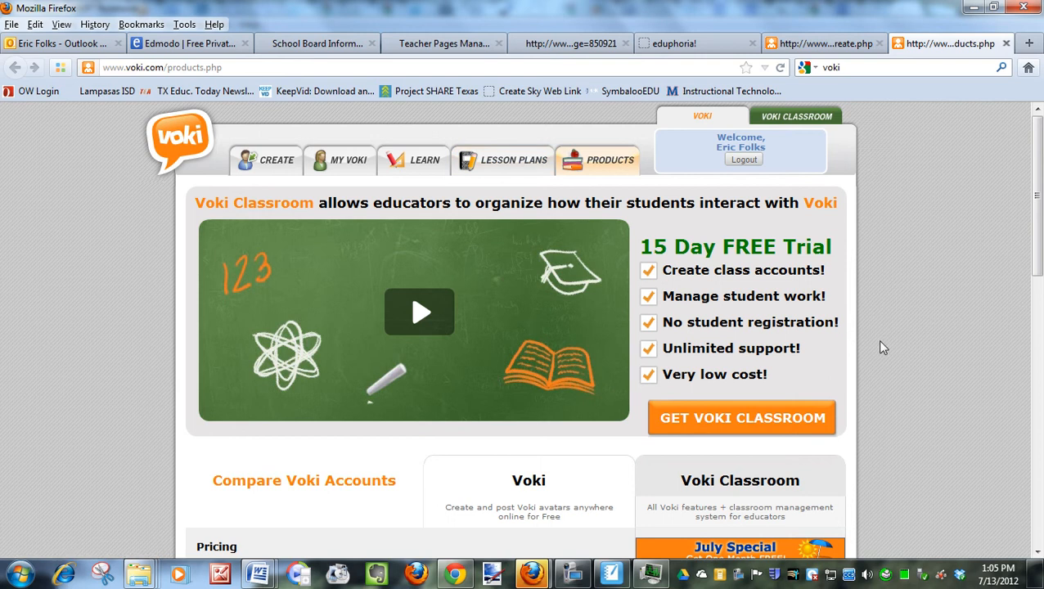
- Review the Voki and Voki Classroom account comparison and browse the Premium Voki Classroom characters
{"action": "scroll", "coordinate": [859, 380], "scroll_direction": "down", "scroll_amount": 4}
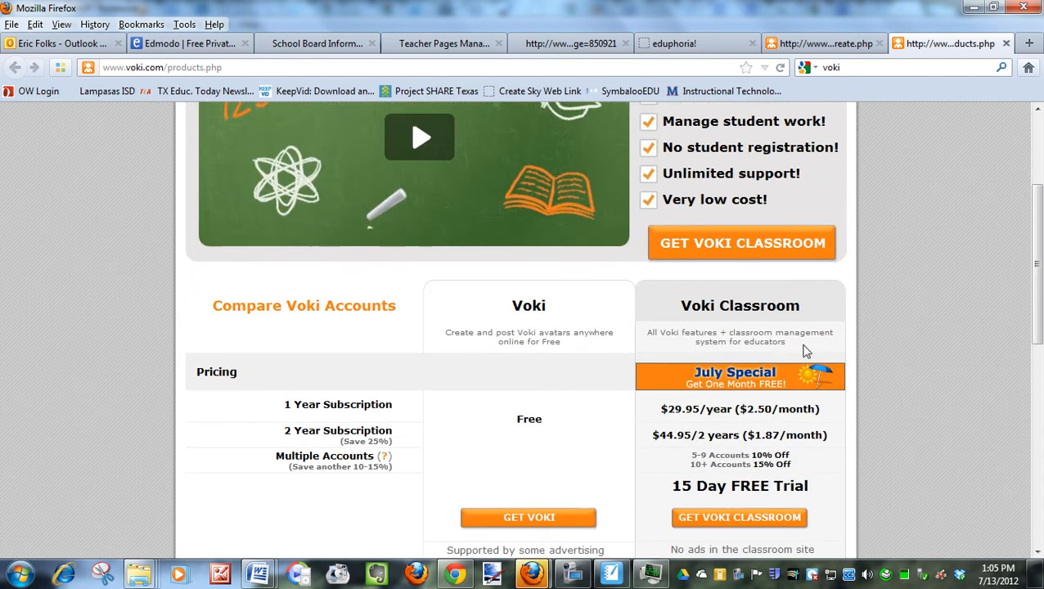
{"action": "scroll", "coordinate": [810, 368], "scroll_direction": "down", "scroll_amount": 2}
{"action": "scroll", "coordinate": [810, 364], "scroll_direction": "down", "scroll_amount": 4}
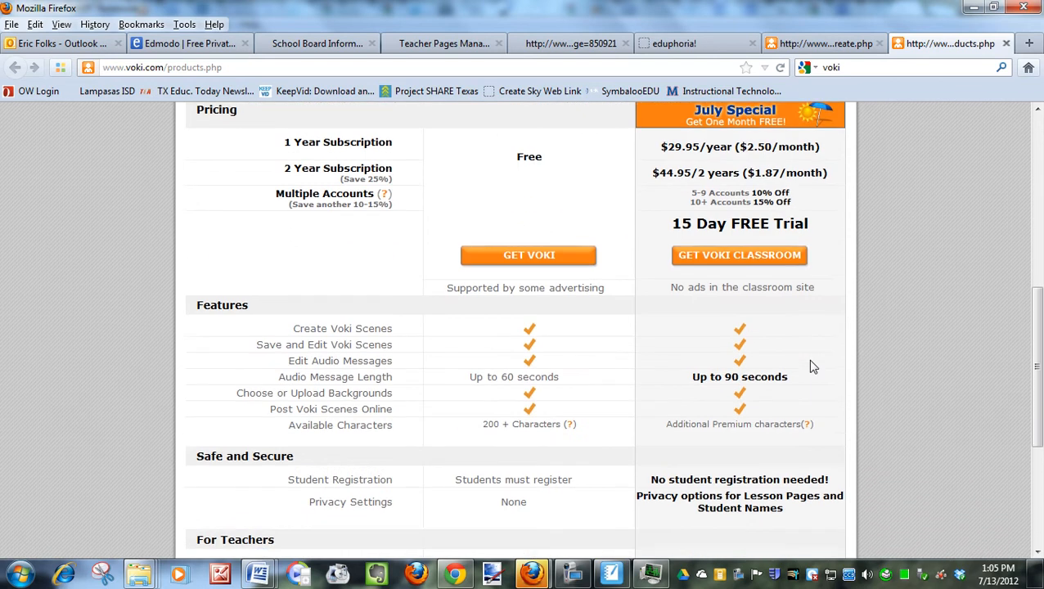
{"action": "left_click", "coordinate": [809, 426]}
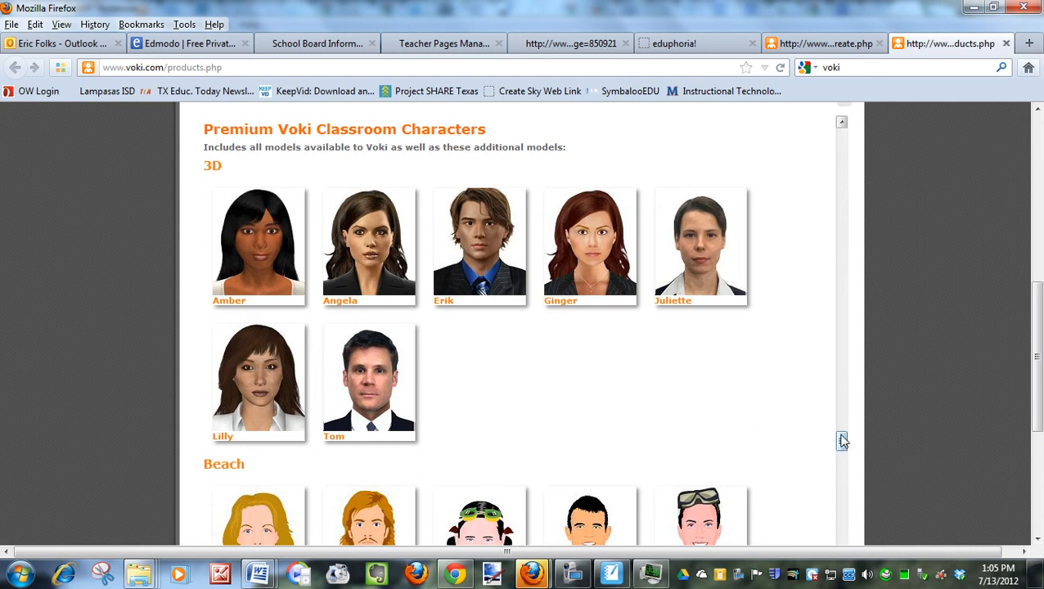
{"action": "mouse_move", "coordinate": [842, 441]}
{"action": "left_mouse_down"}
{"action": "mouse_move", "coordinate": [842, 463]}
{"action": "mouse_move", "coordinate": [841, 437]}
{"action": "left_mouse_up"}
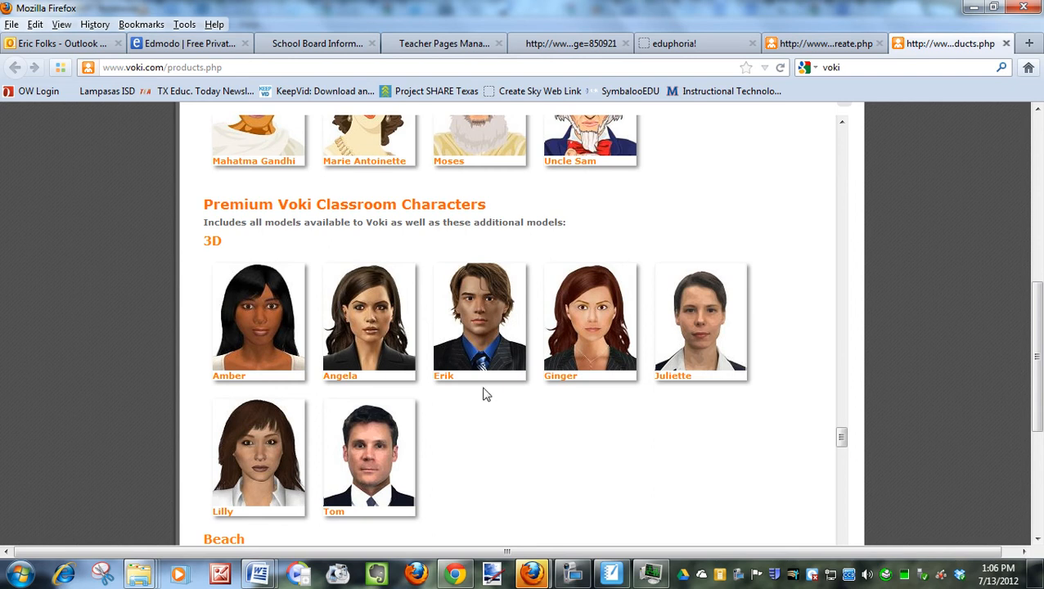
- Return to the Voki creation page and choose the black-and-white Boston terrier from the Dogs characters
{"action": "left_click", "coordinate": [814, 45]}
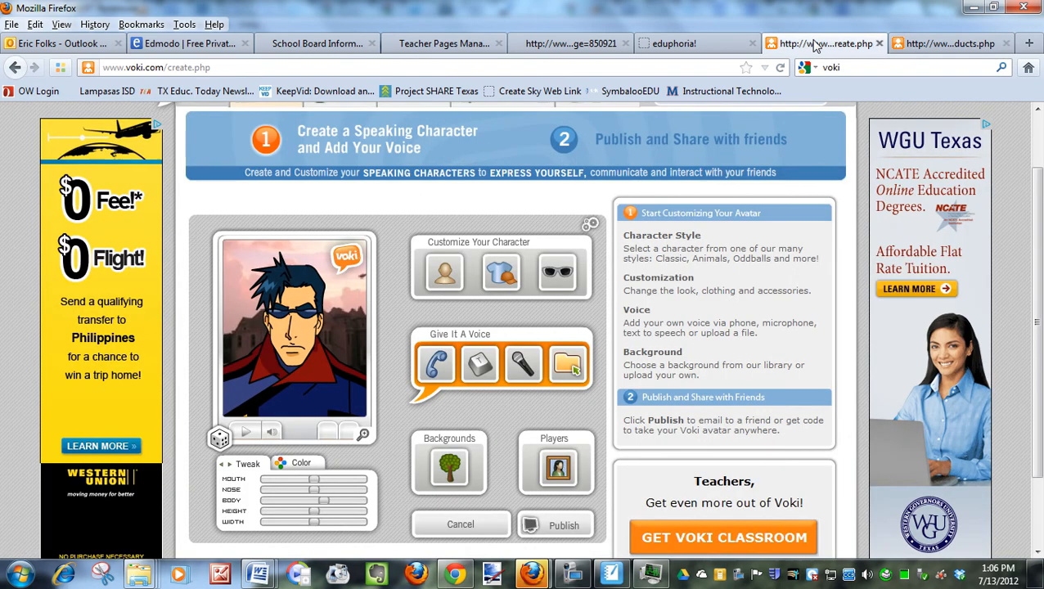
{"action": "left_click", "coordinate": [445, 275]}
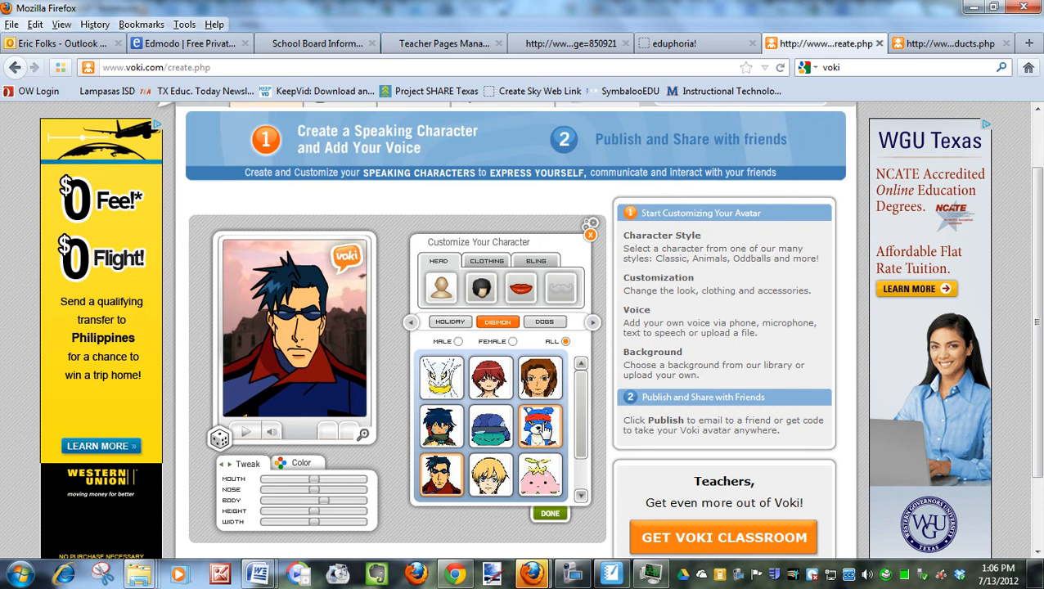
{"action": "left_click", "coordinate": [544, 323]}
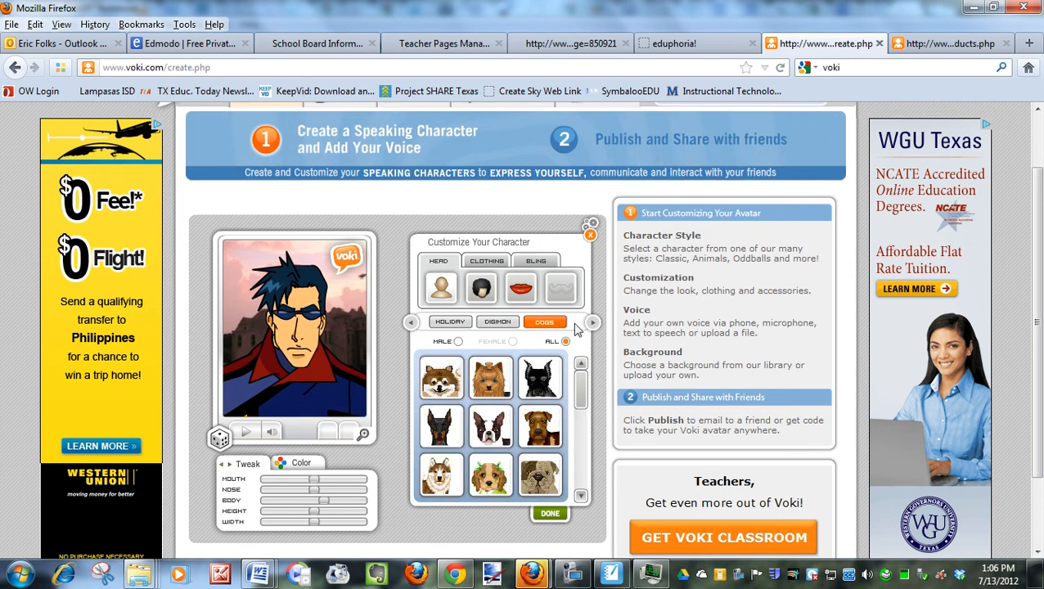
{"action": "left_click", "coordinate": [591, 323]}
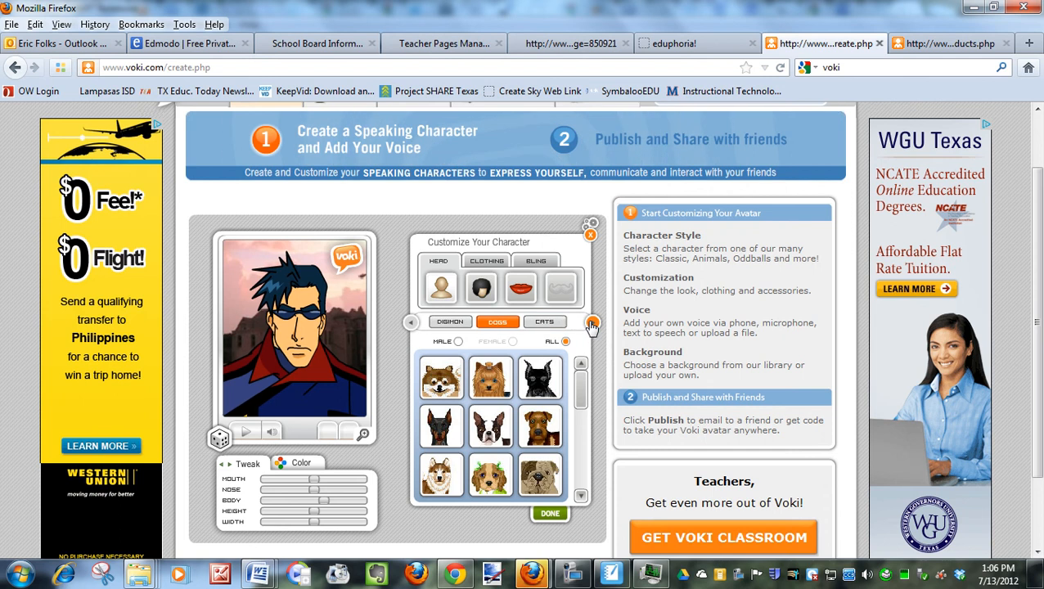
{"action": "left_click", "coordinate": [491, 423]}
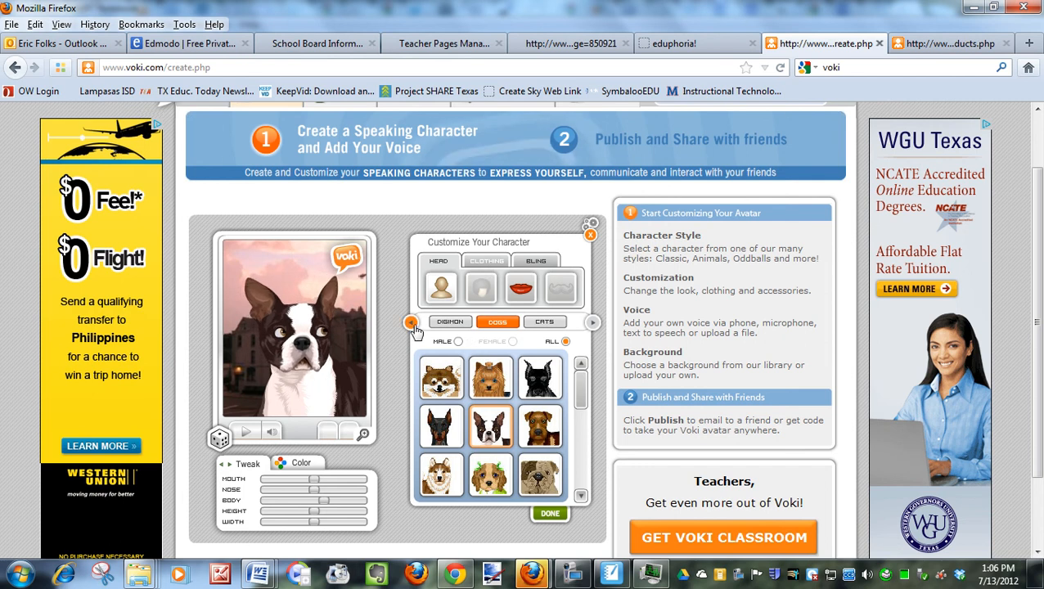
- Add the purple "Luv Me" heart pendant to the dog from the bling accessories
{"action": "left_click", "coordinate": [536, 262]}
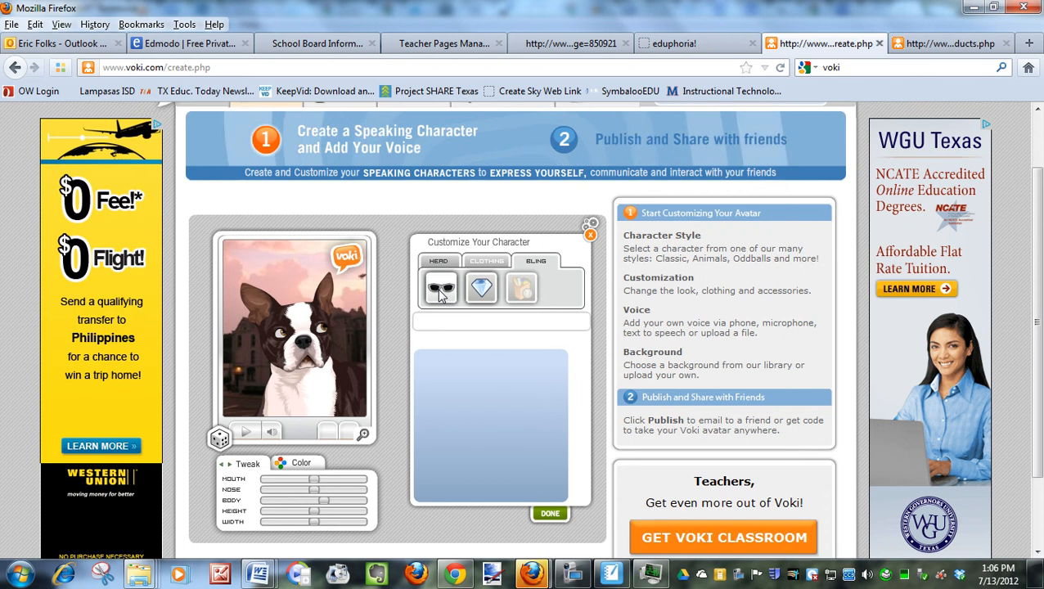
{"action": "left_click", "coordinate": [573, 575]}
{"action": "left_click", "coordinate": [134, 167]}
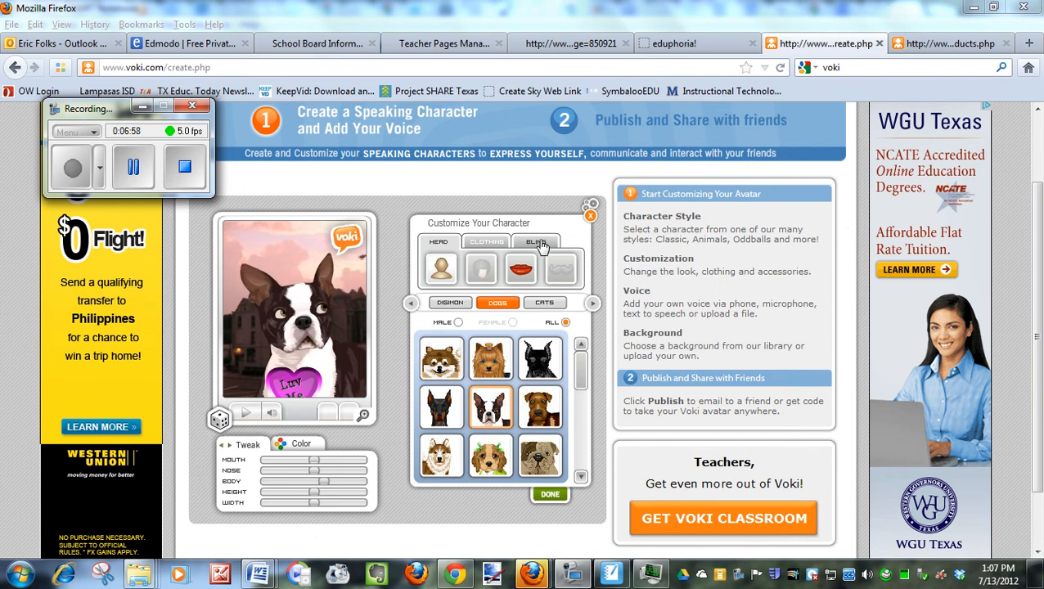
- Adjust the dog's zoom in the preview so that the whole heart pendant fits in the scene
{"action": "left_click", "coordinate": [365, 419]}
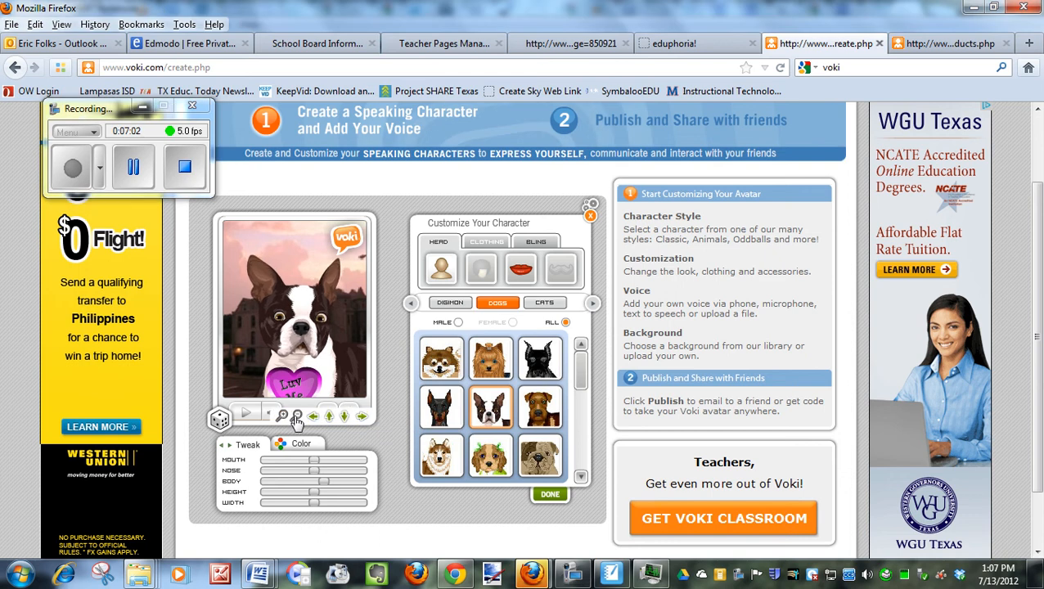
{"action": "left_click", "coordinate": [297, 416]}
{"action": "left_click", "coordinate": [297, 417]}
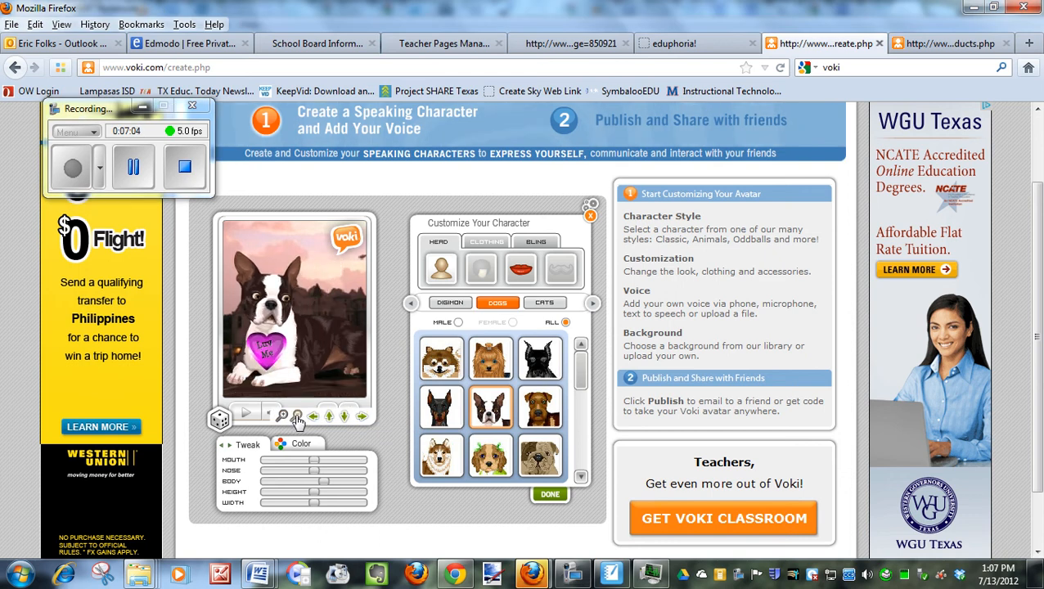
{"action": "left_click", "coordinate": [283, 416]}
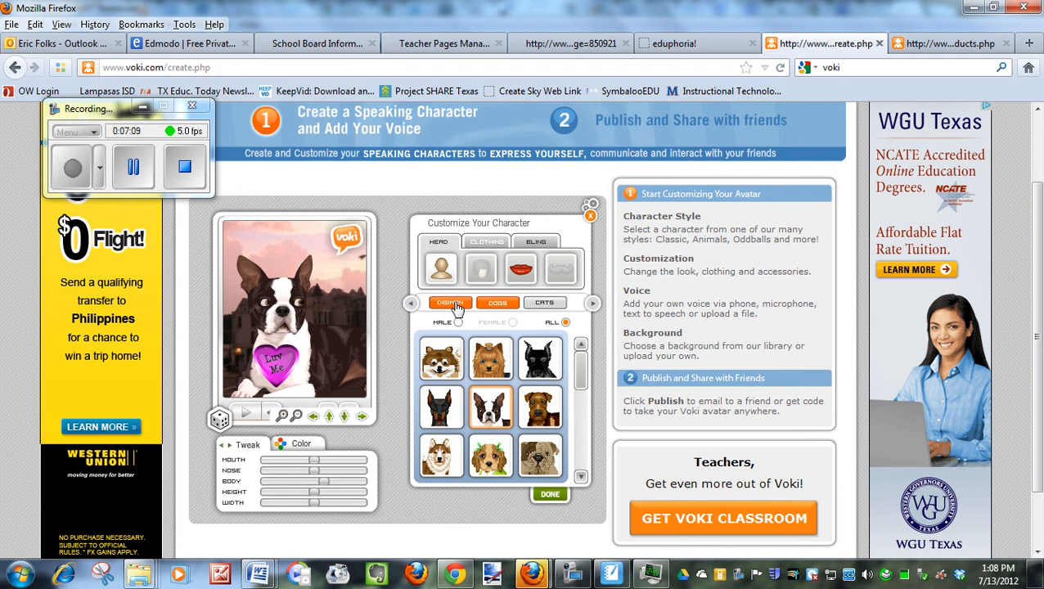
- Browse the head categories back to Classic and choose the character with the tall mohawk
{"action": "left_click", "coordinate": [411, 304]}
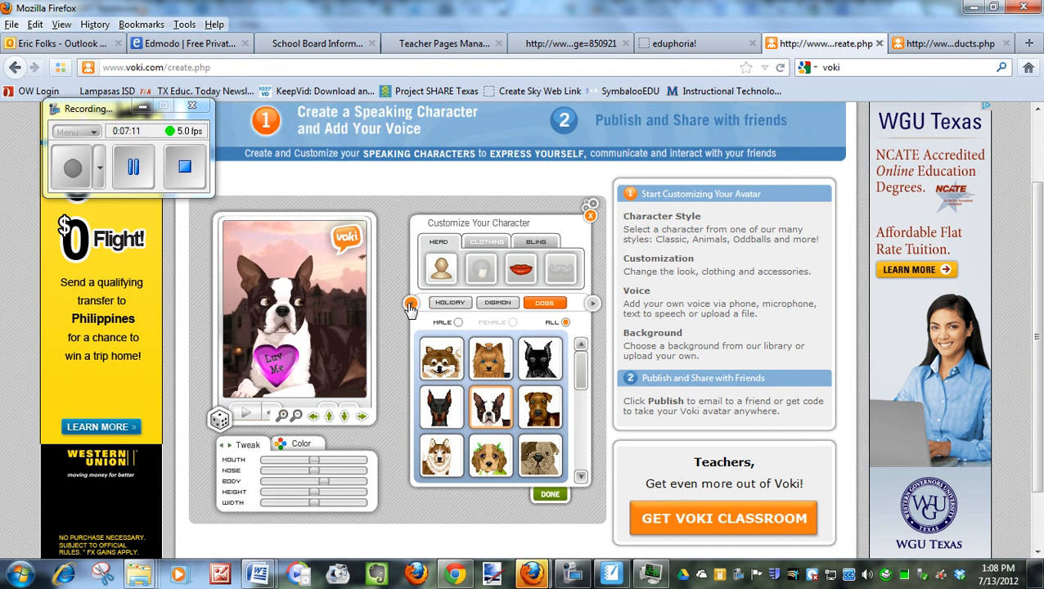
{"action": "left_click", "coordinate": [411, 303]}
{"action": "left_click", "coordinate": [410, 303]}
{"action": "left_click", "coordinate": [411, 303]}
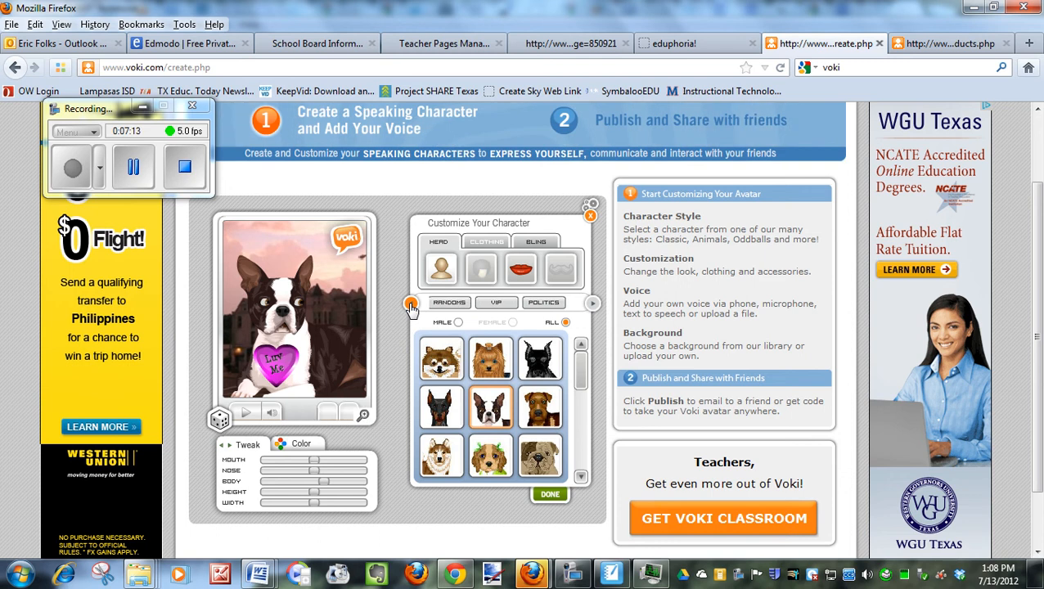
{"action": "left_click", "coordinate": [410, 304]}
{"action": "left_click", "coordinate": [411, 304]}
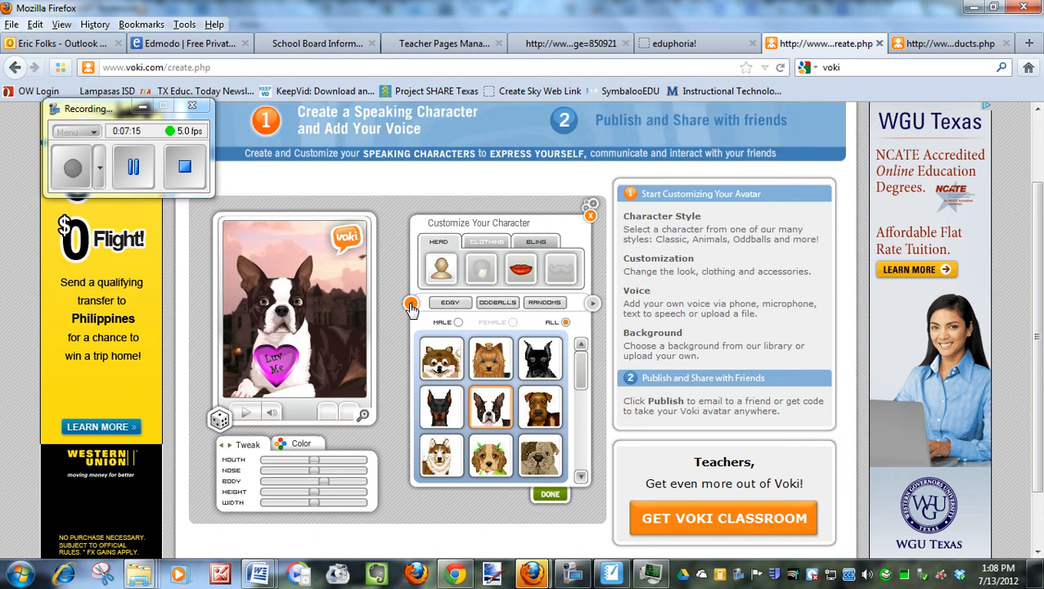
{"action": "left_click", "coordinate": [410, 303]}
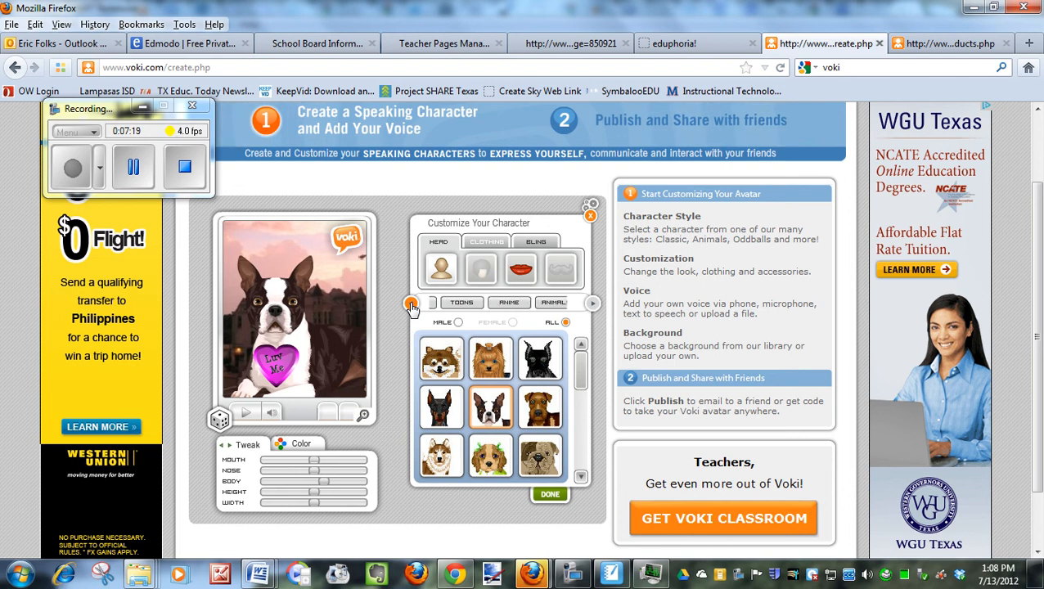
{"action": "left_click", "coordinate": [411, 304]}
{"action": "left_click", "coordinate": [410, 304]}
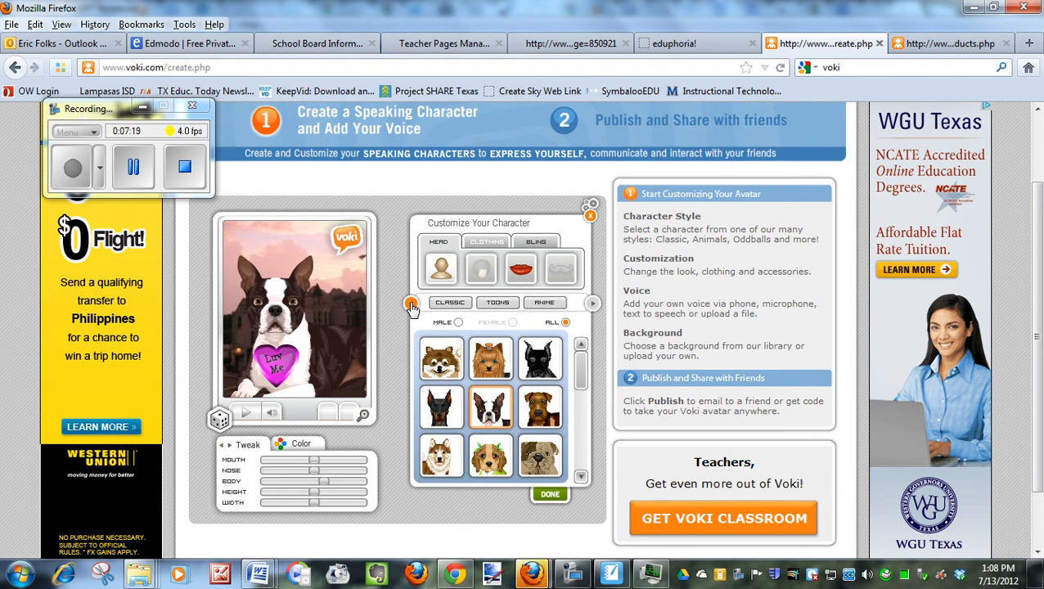
{"action": "left_click", "coordinate": [461, 306]}
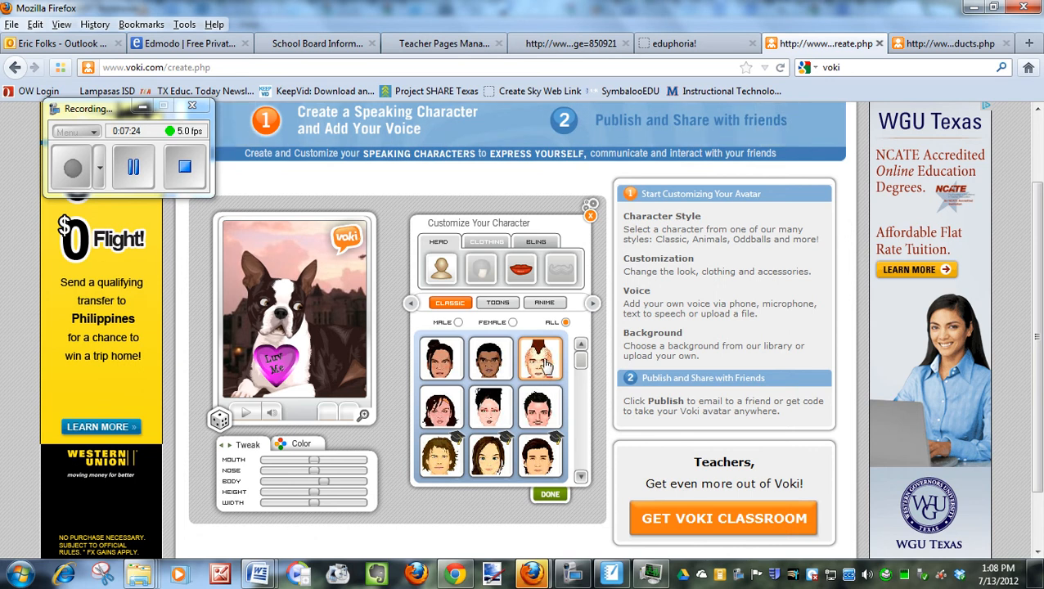
{"action": "left_click", "coordinate": [541, 366]}
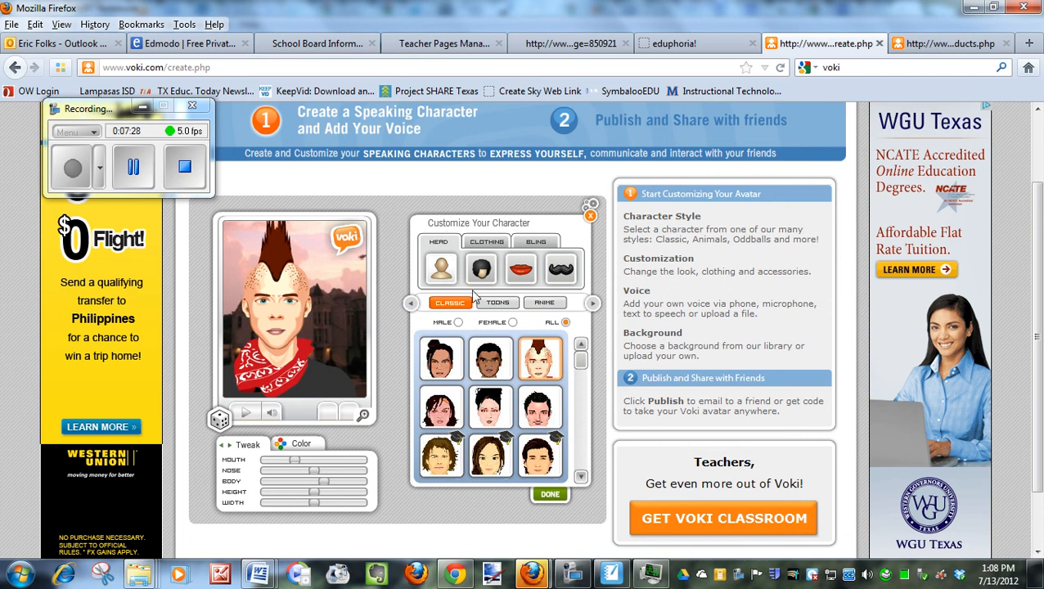
- Dress the mohawk character in the black studded vest from Costumes, add the black spiked necklace, and finish customizing
{"action": "left_click", "coordinate": [483, 241]}
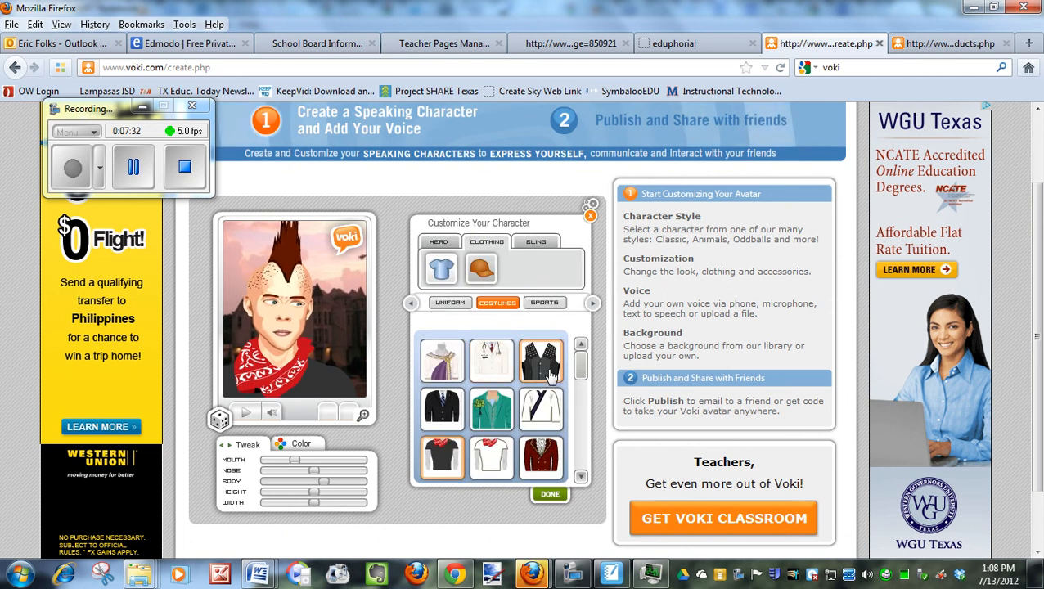
{"action": "left_click", "coordinate": [549, 372]}
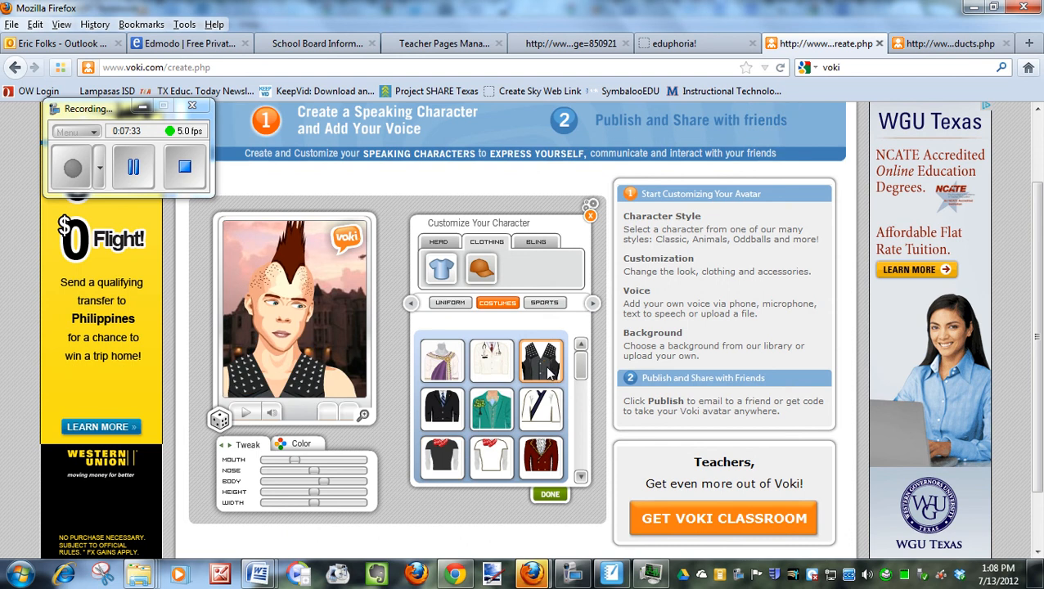
{"action": "left_click", "coordinate": [536, 242]}
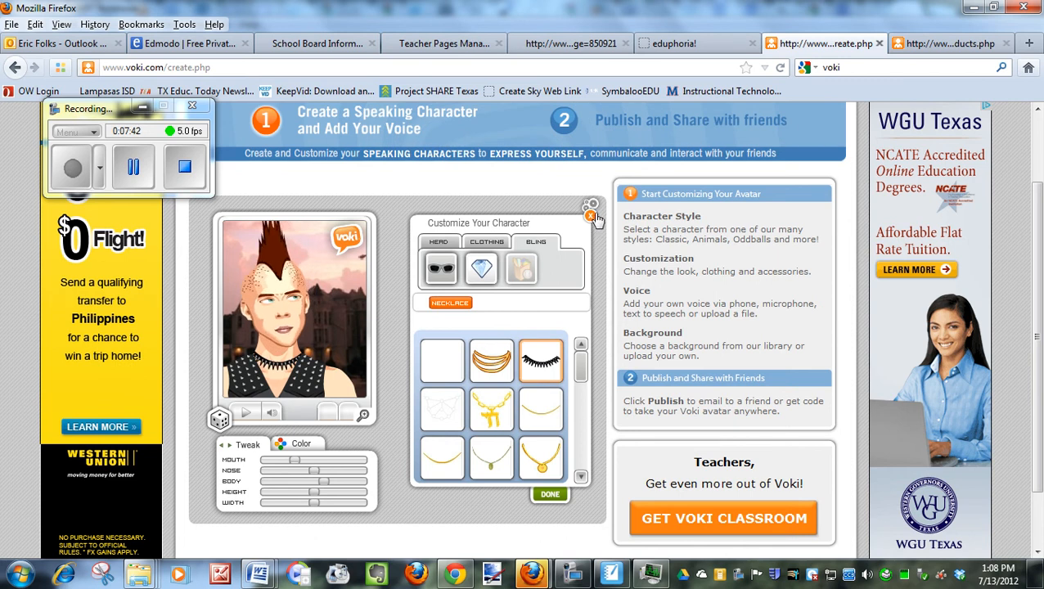
{"action": "left_click", "coordinate": [550, 494]}
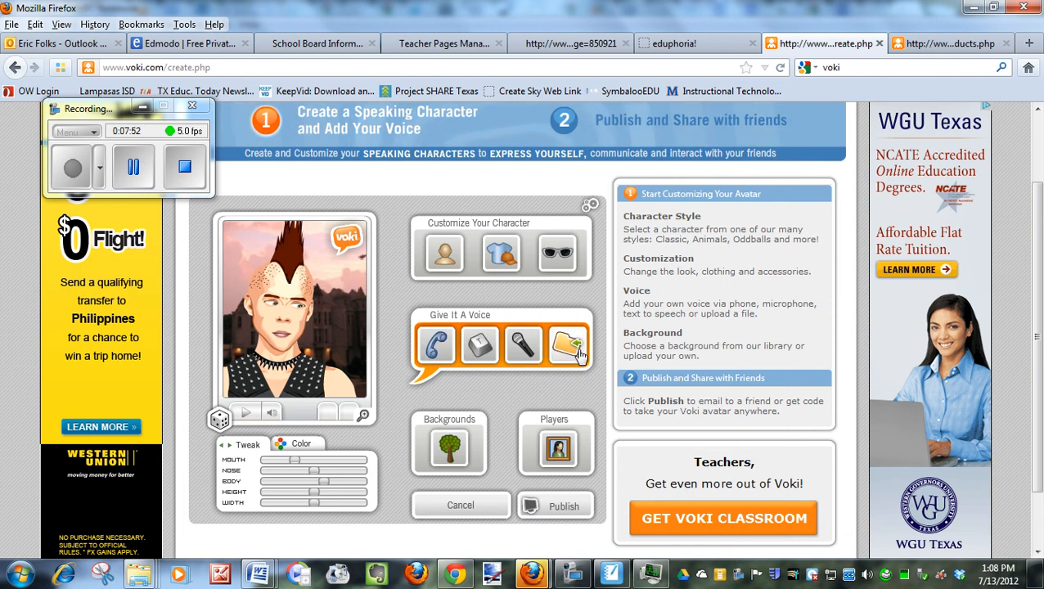
- Choose the microphone voice option, allow Flash Player to access the microphone, and record a short message for the character
{"action": "left_click", "coordinate": [522, 344]}
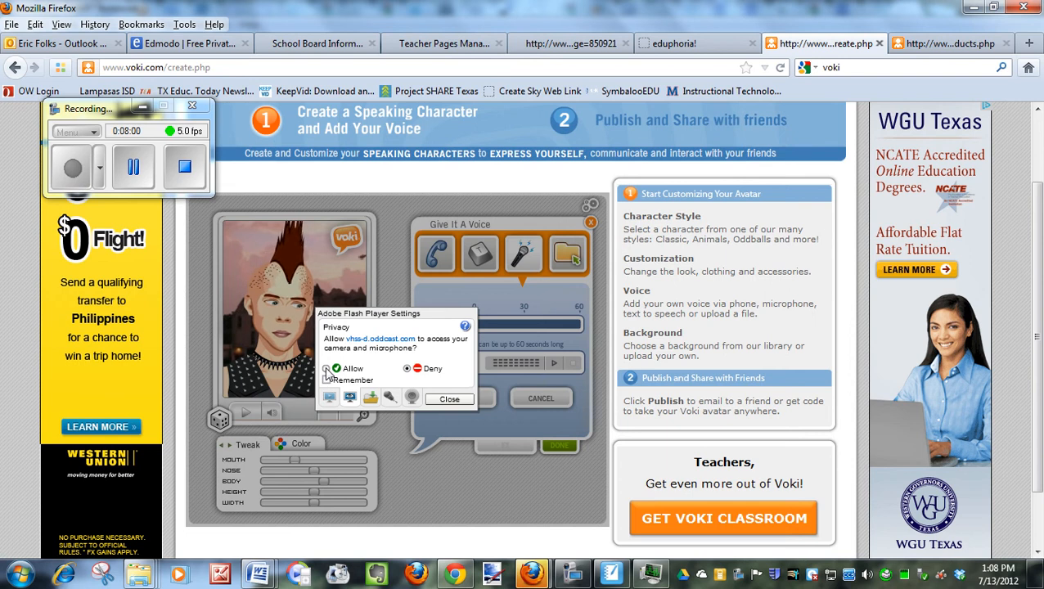
{"action": "left_click", "coordinate": [449, 400]}
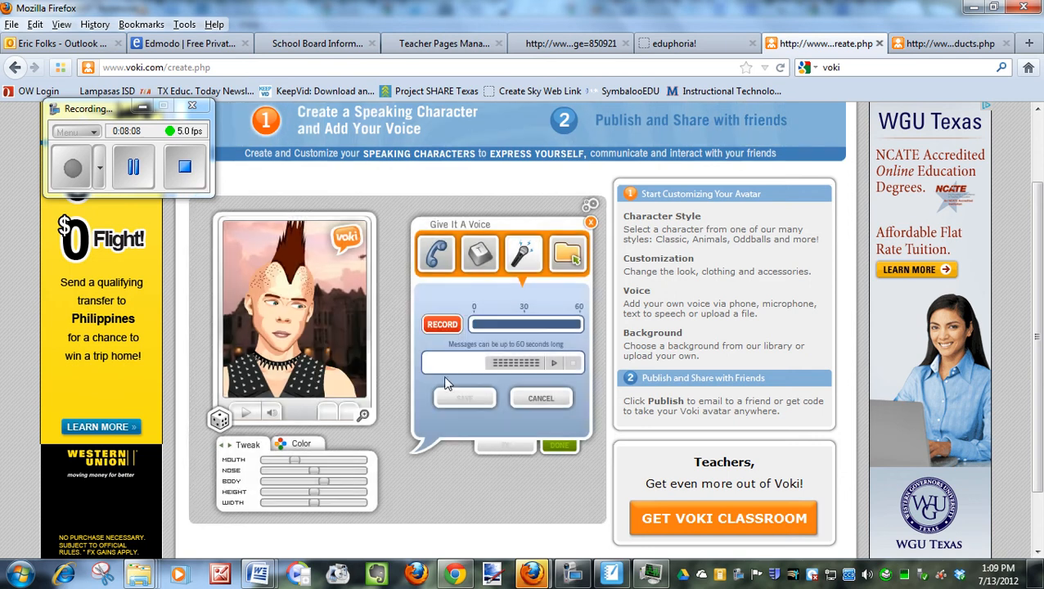
{"action": "left_click", "coordinate": [442, 326]}
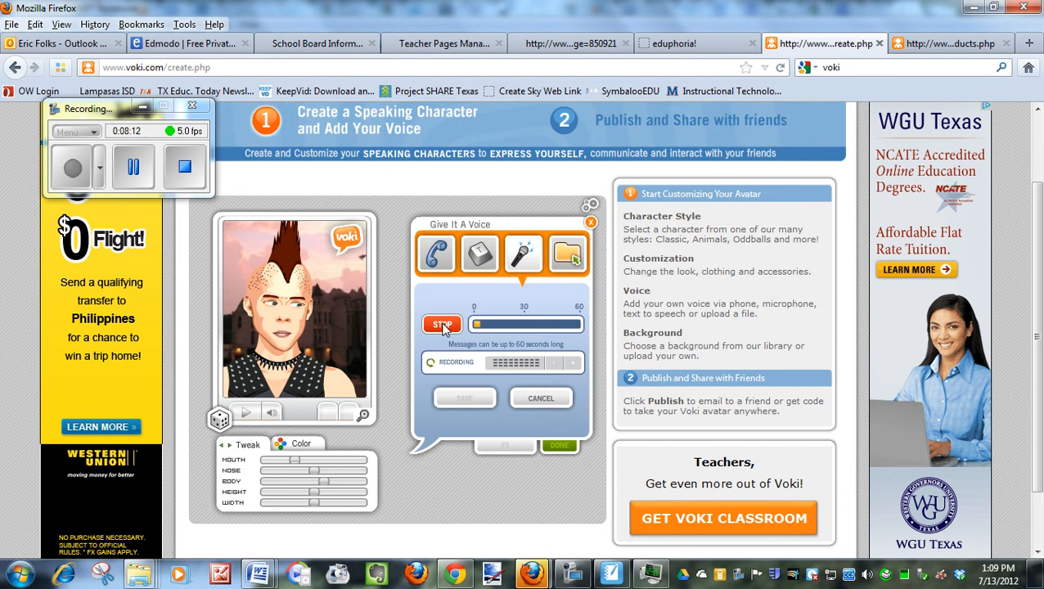
{"action": "left_click", "coordinate": [442, 325]}
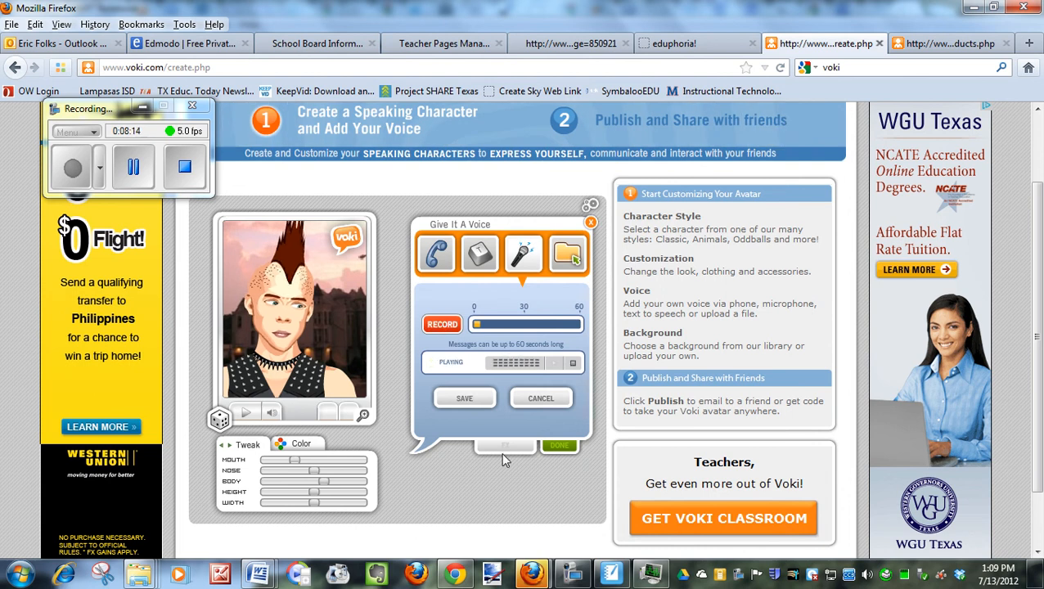
- Save the voice recording under the name "cool" and play it back before leaving the voice options
{"action": "left_click", "coordinate": [465, 399]}
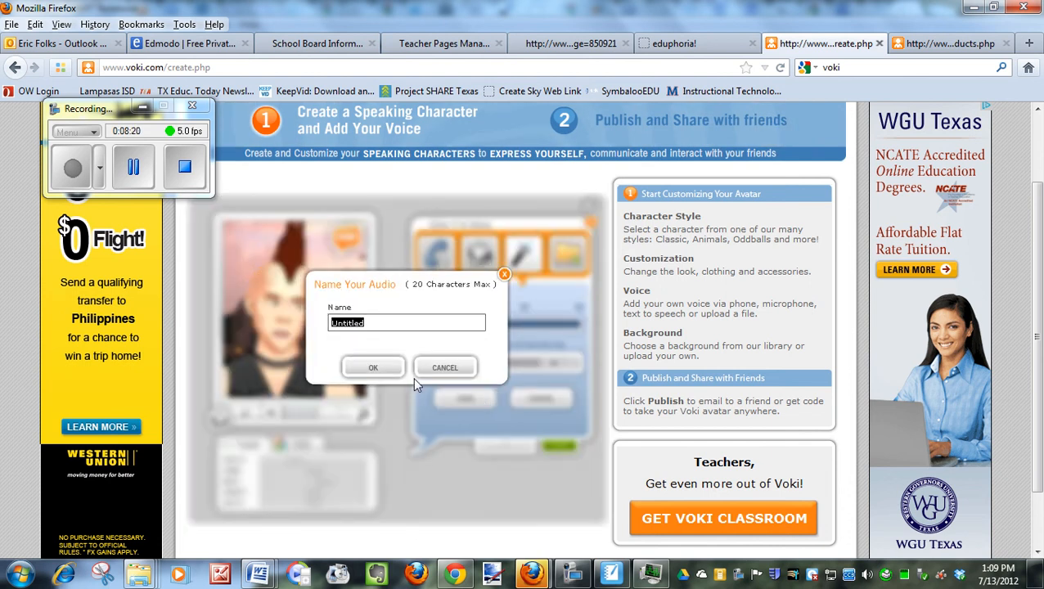
{"action": "type", "text": "cool"}
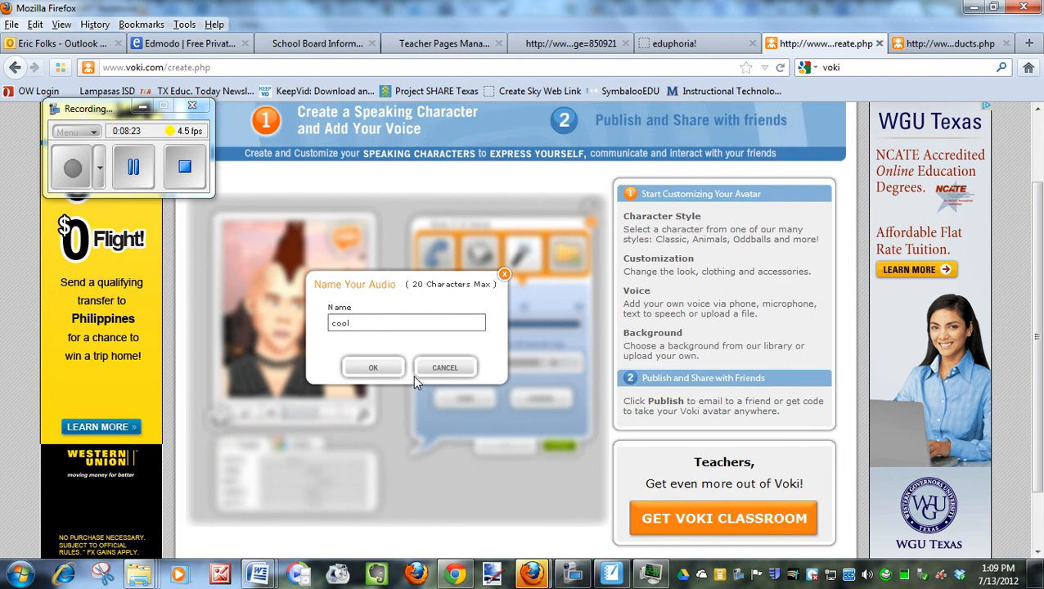
{"action": "left_click", "coordinate": [374, 368]}
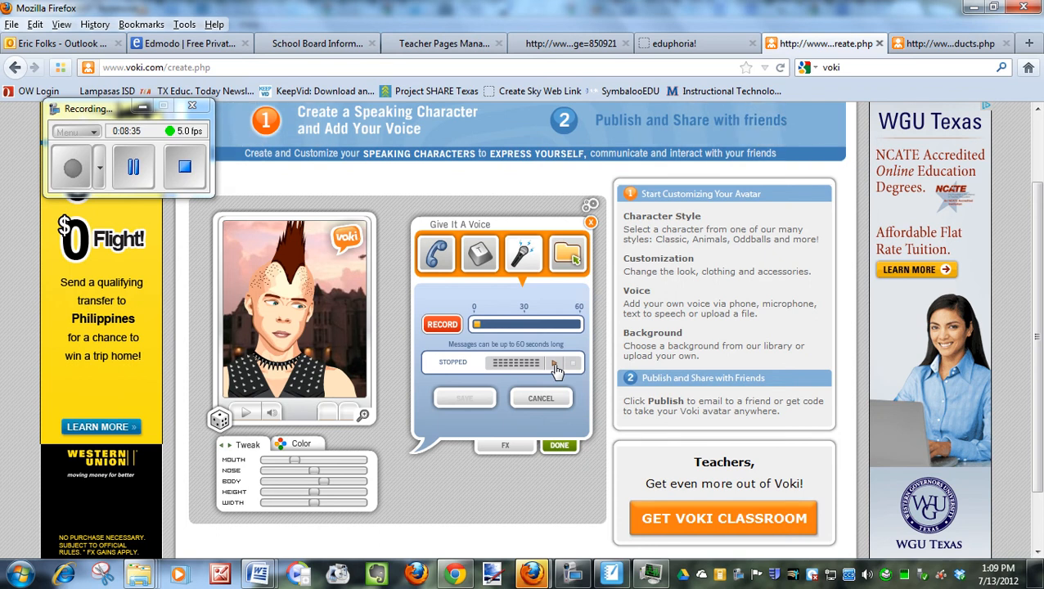
{"action": "left_click", "coordinate": [554, 365]}
{"action": "left_click", "coordinate": [591, 224]}
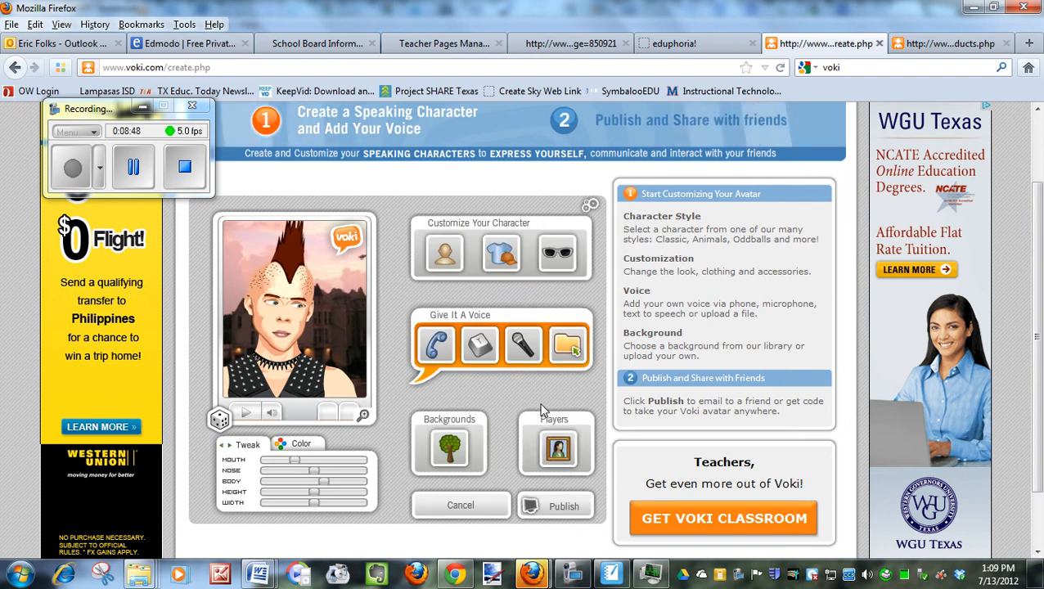
- Publish the Voki scene with the title "test" and dismiss the save message
{"action": "left_click", "coordinate": [566, 508]}
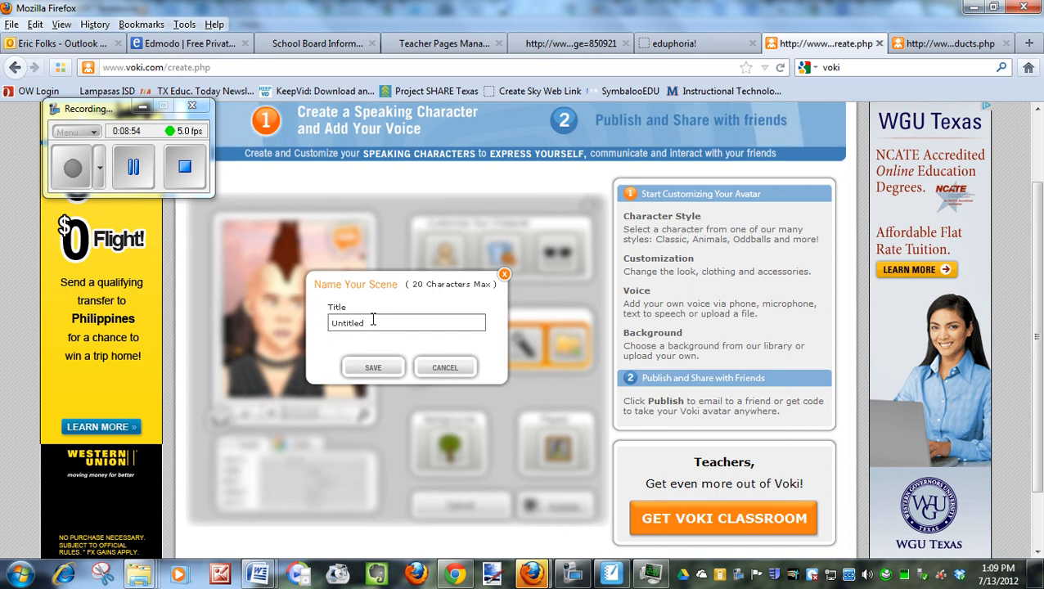
{"action": "left_click_drag", "start_coordinate": [373, 322], "coordinate": [310, 322]}
{"action": "type", "text": "test"}
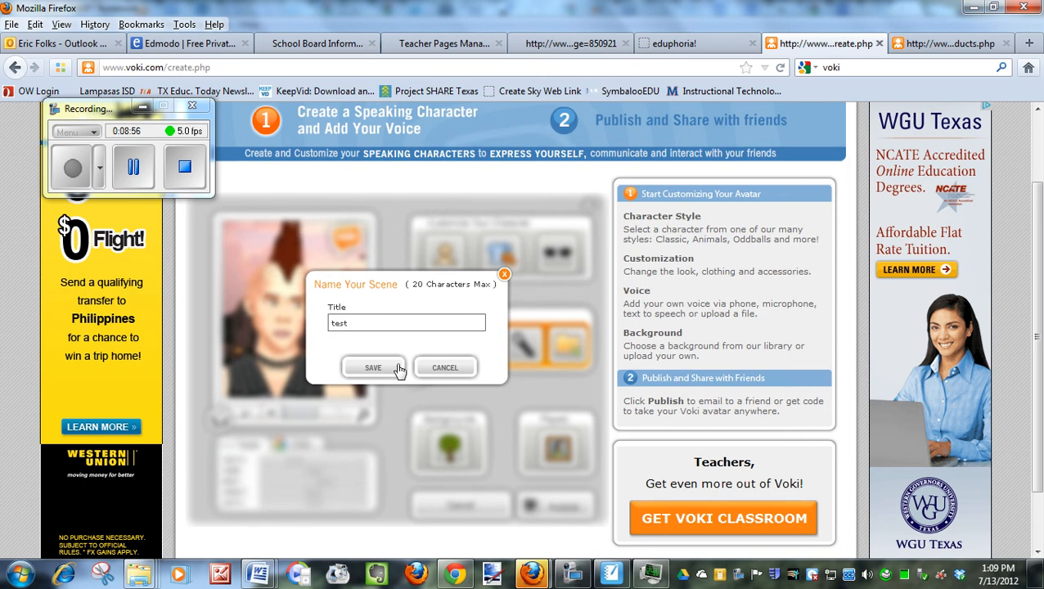
{"action": "left_click", "coordinate": [377, 366]}
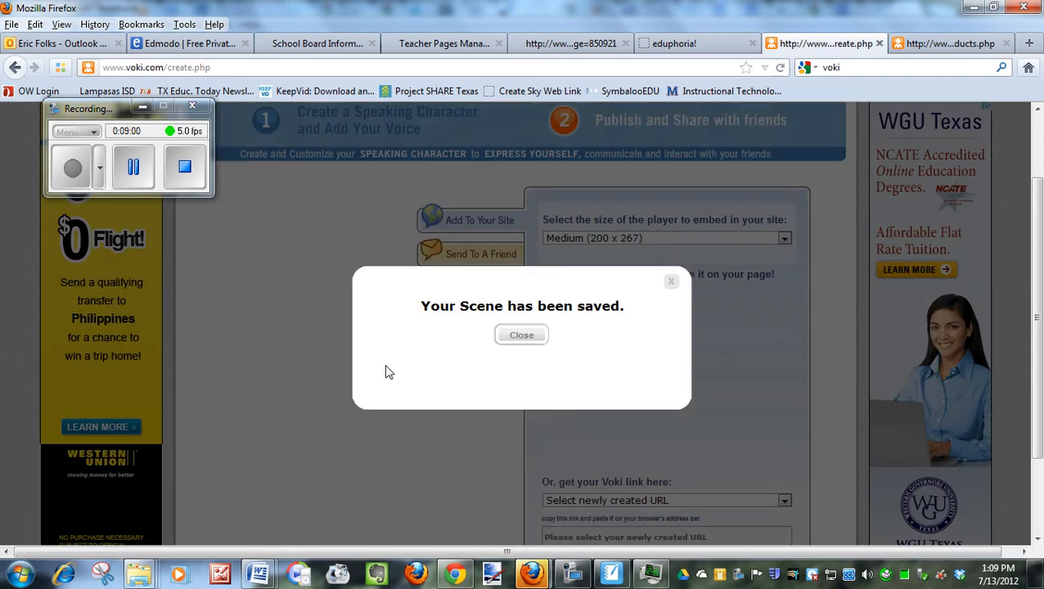
{"action": "left_click", "coordinate": [524, 336]}
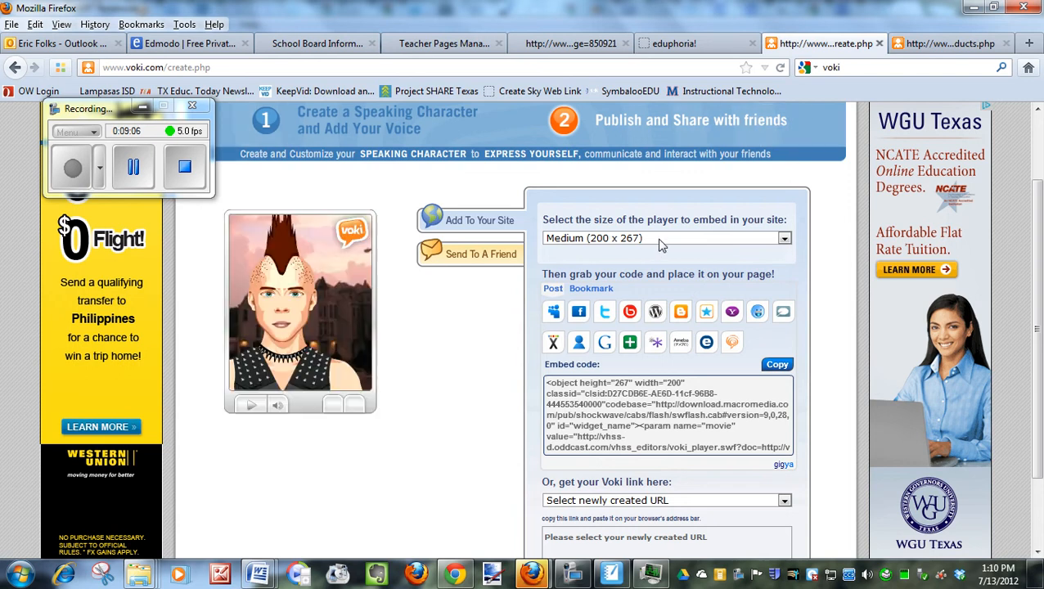
- Set the embedded player size to Large (300 x 400) and copy its embed code
{"action": "left_click", "coordinate": [660, 238]}
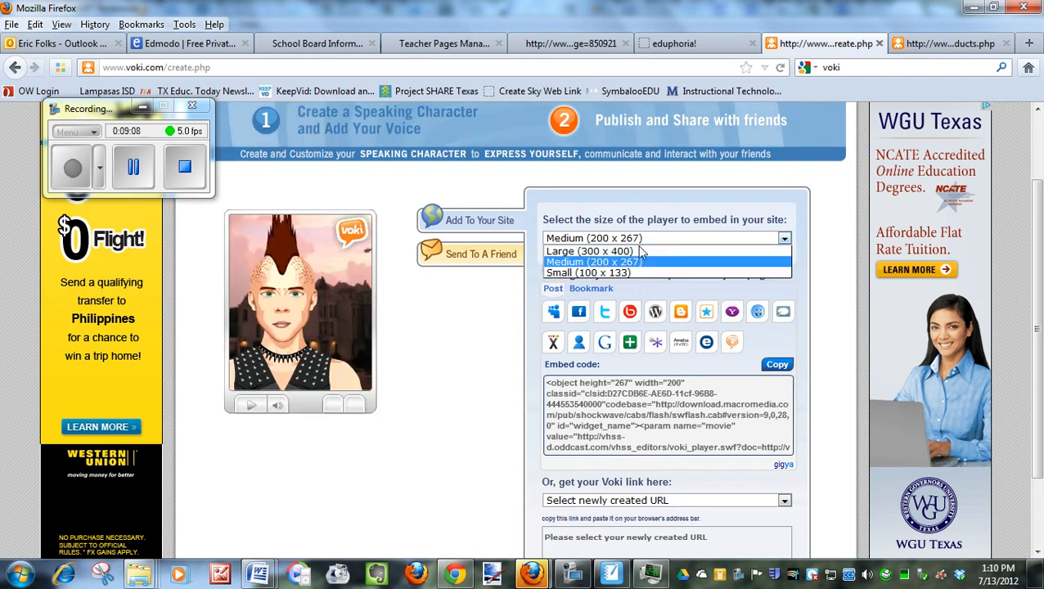
{"action": "left_click", "coordinate": [628, 252]}
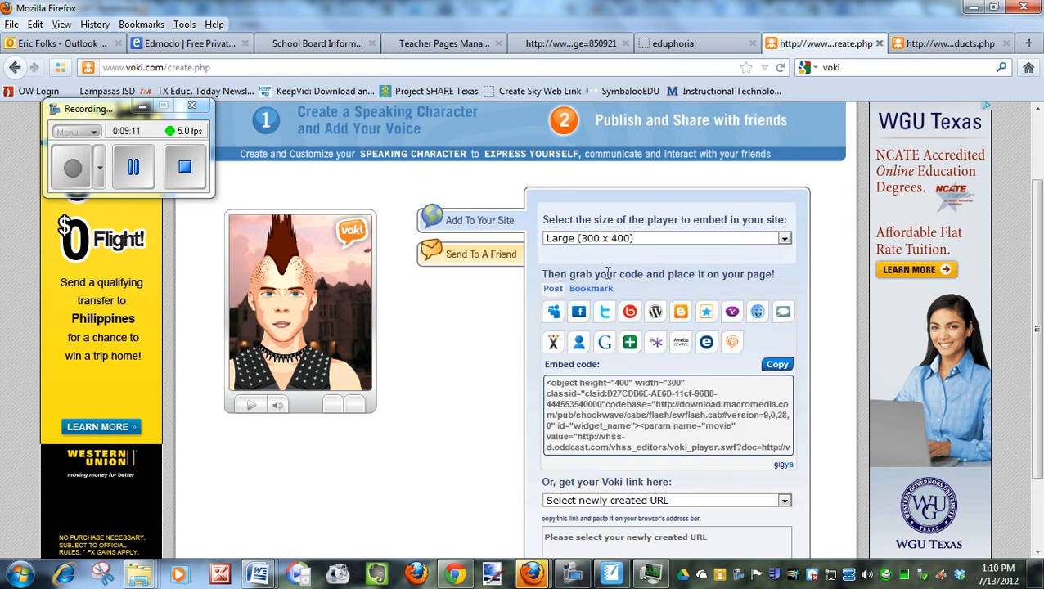
{"action": "left_click", "coordinate": [586, 417]}
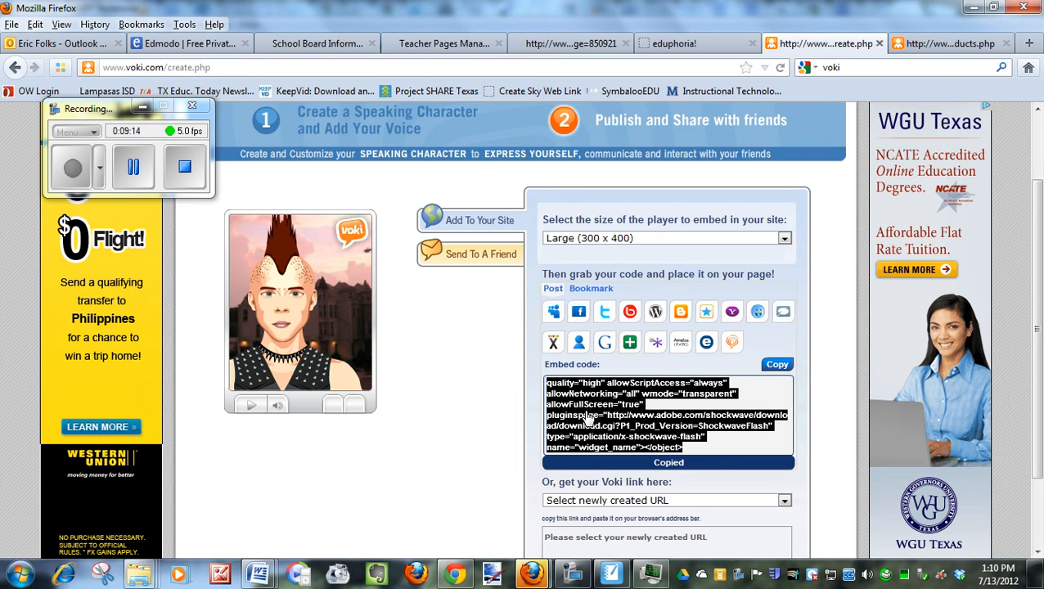
{"action": "left_click", "coordinate": [775, 367]}
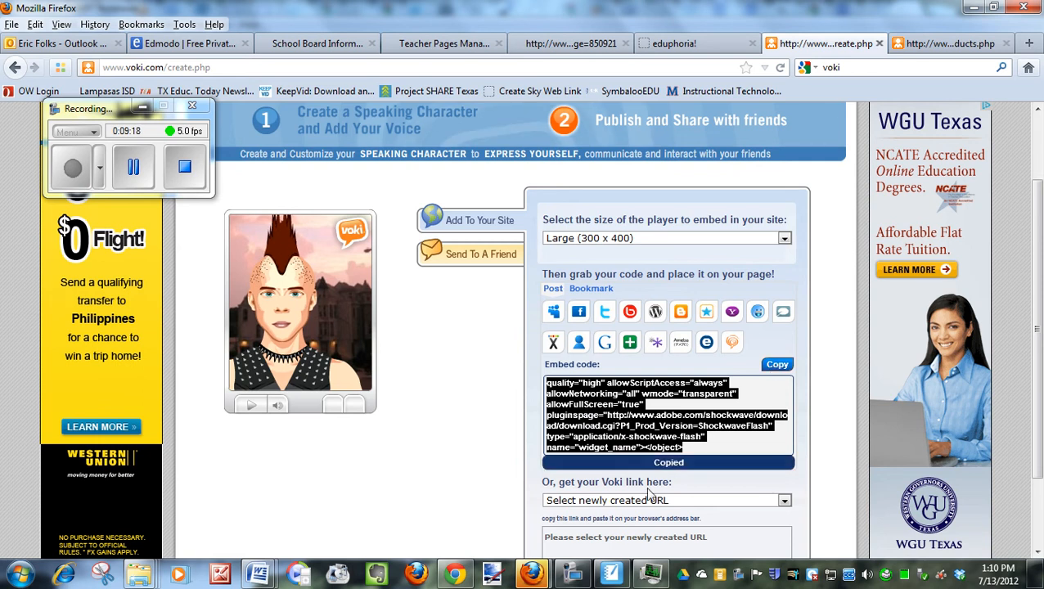
- Switch to SMART Notebook, paste the embed code into the Voki widget, and load the avatar
{"action": "left_click", "coordinate": [617, 575]}
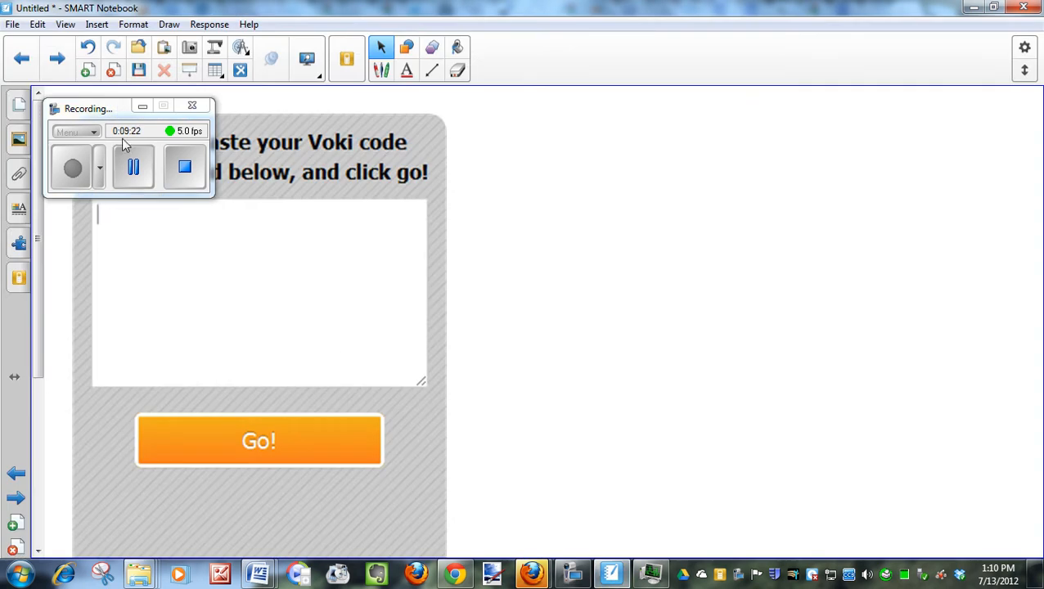
{"action": "left_click", "coordinate": [140, 108]}
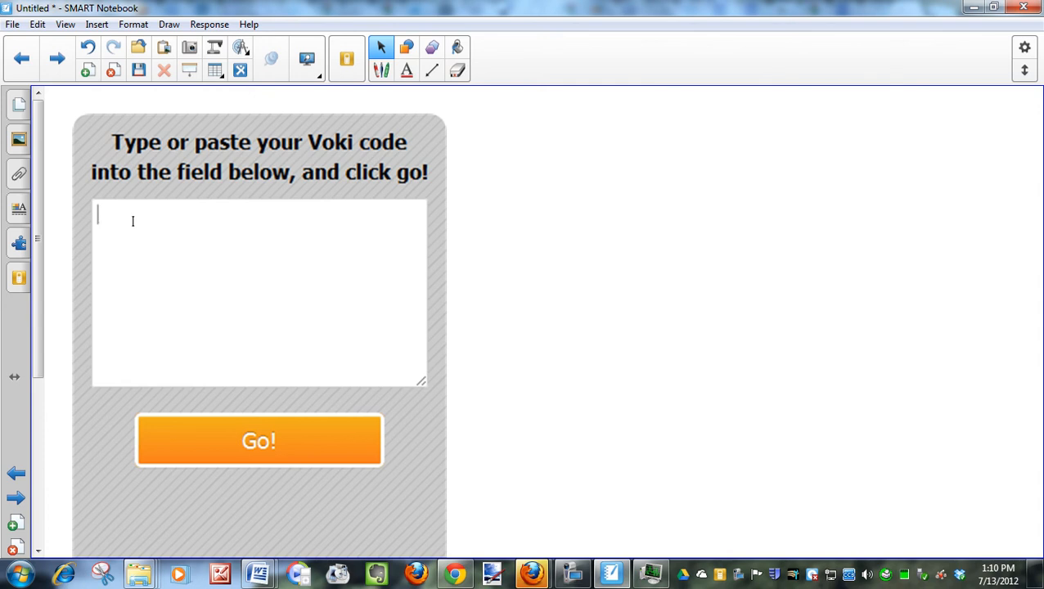
{"action": "key", "text": "ctrl+v"}
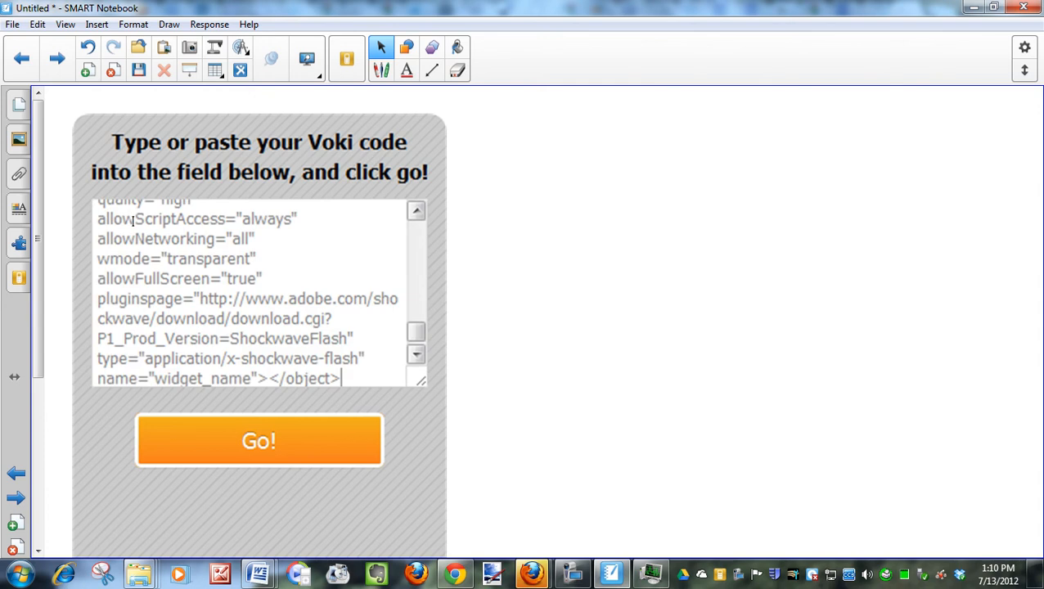
{"action": "left_click", "coordinate": [308, 440]}
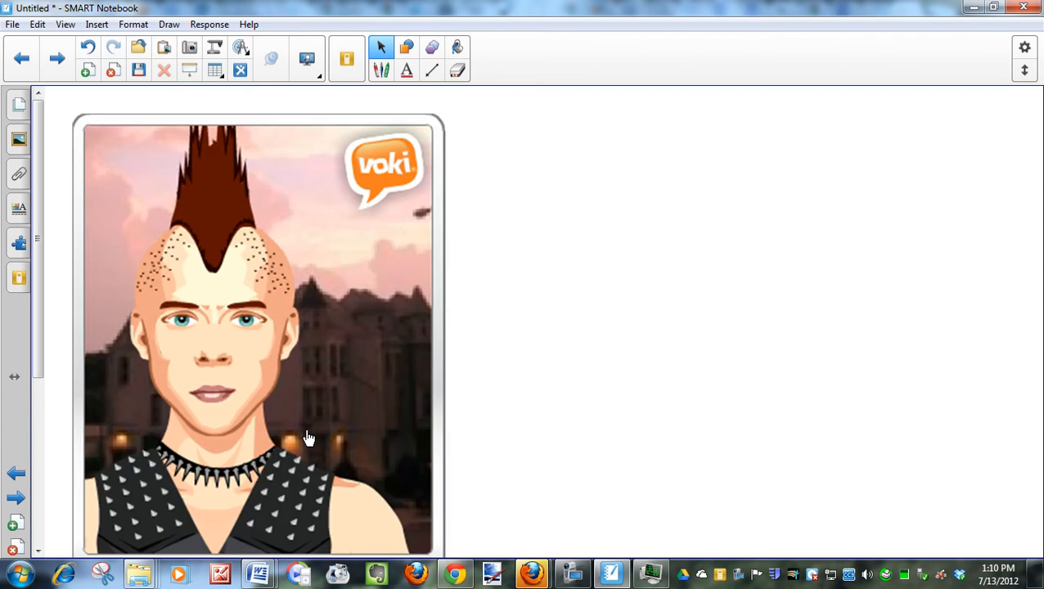
- Play the mohawk avatar's recorded message on the notebook page
{"action": "scroll", "coordinate": [507, 448], "scroll_direction": "down", "scroll_amount": 2}
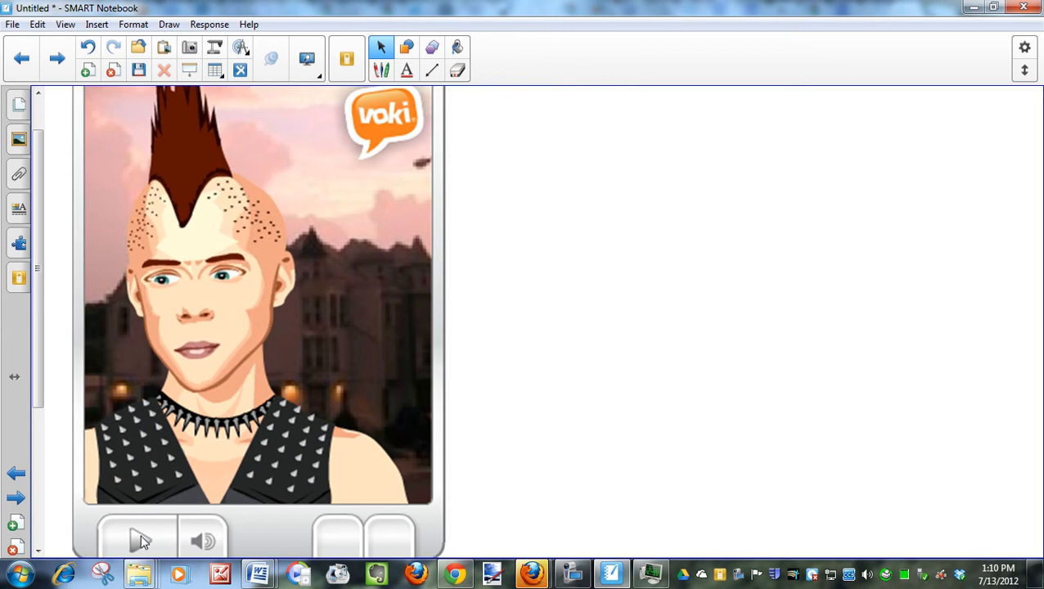
{"action": "scroll", "coordinate": [489, 509], "scroll_direction": "down", "scroll_amount": 1}
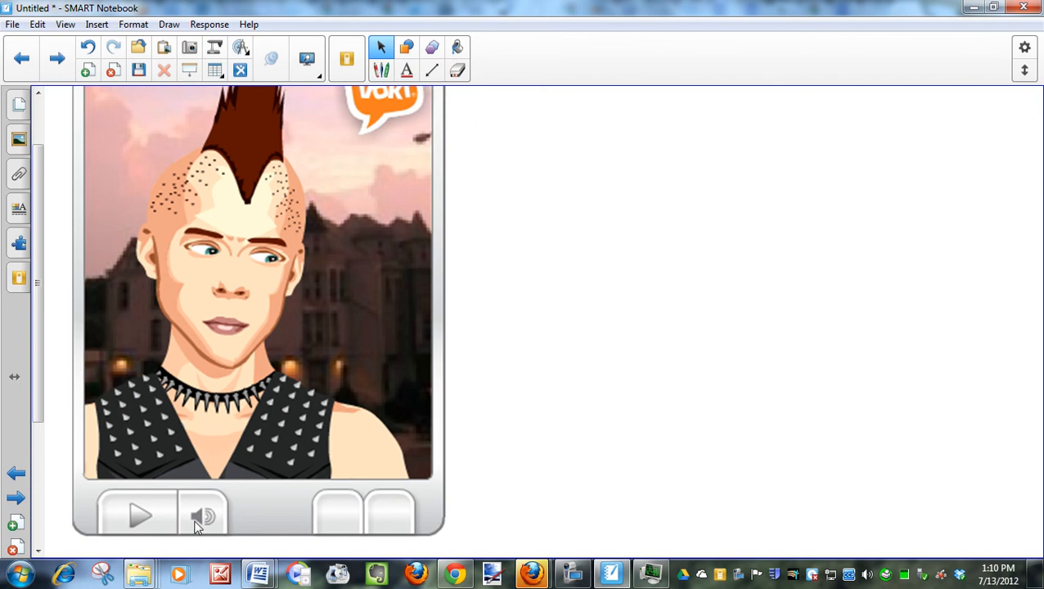
{"action": "left_click", "coordinate": [146, 516]}
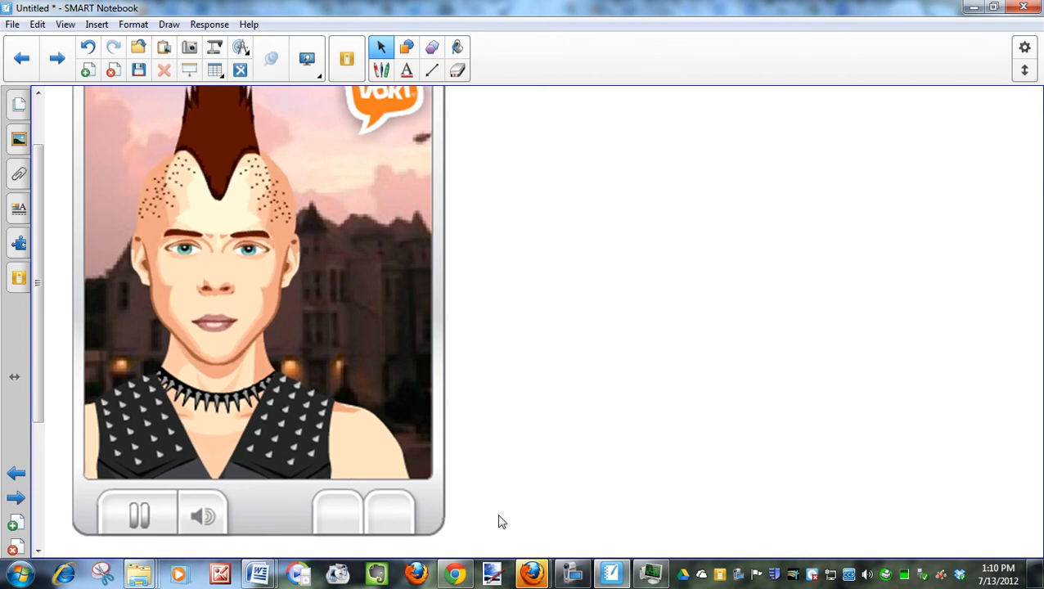
- Move the avatar widget toward the middle of the page, reduce its size slightly, and deselect it
{"action": "scroll", "coordinate": [499, 521], "scroll_direction": "up", "scroll_amount": 3}
{"action": "left_click_drag", "start_coordinate": [578, 503], "coordinate": [399, 113]}
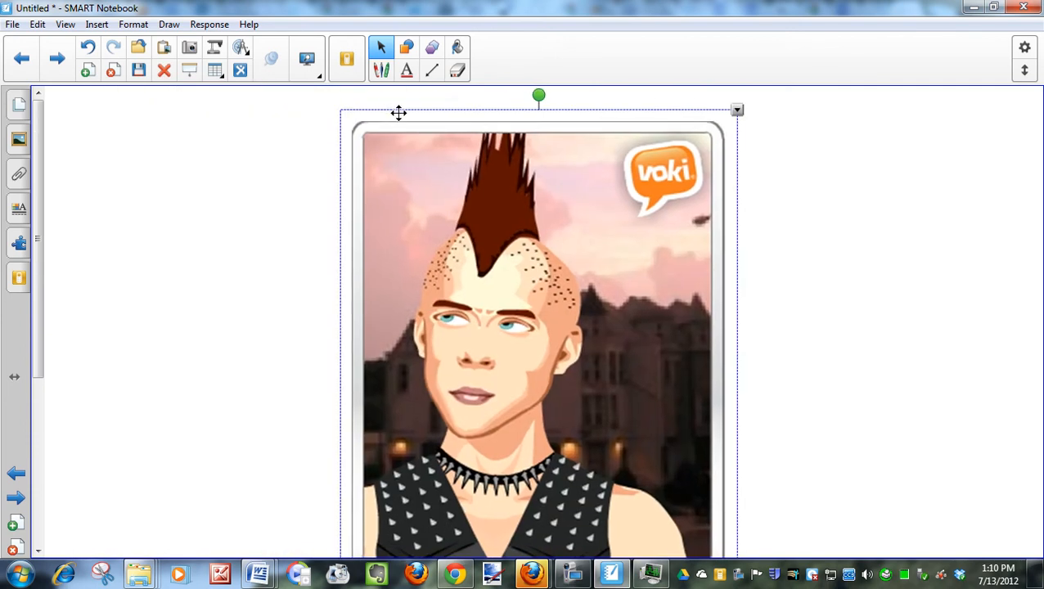
{"action": "scroll", "coordinate": [762, 326], "scroll_direction": "down", "scroll_amount": 5}
{"action": "left_click_drag", "start_coordinate": [741, 504], "coordinate": [696, 446]}
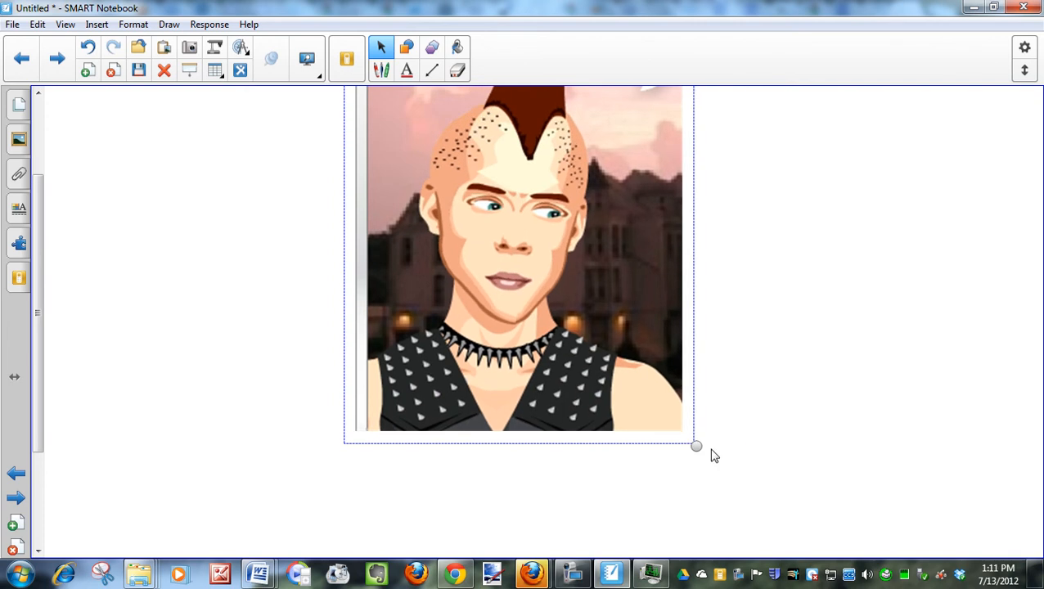
{"action": "scroll", "coordinate": [731, 456], "scroll_direction": "up", "scroll_amount": 3}
{"action": "left_click", "coordinate": [808, 423]}
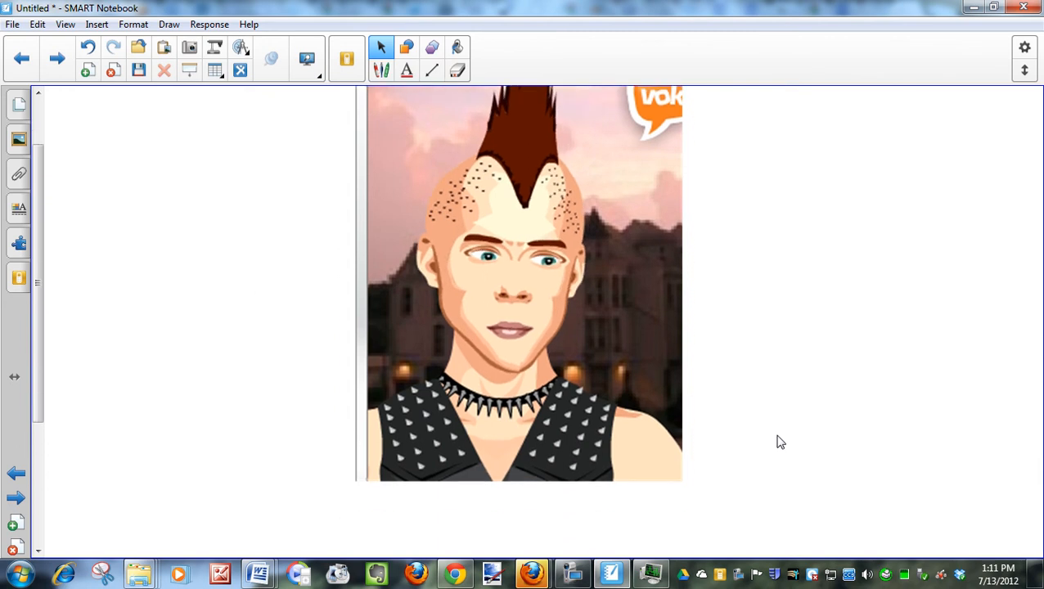
- Enlarge the avatar widget's frame until the whole Voki player and its playback controls fit inside
{"action": "scroll", "coordinate": [779, 428], "scroll_direction": "up", "scroll_amount": 1}
{"action": "left_click_drag", "start_coordinate": [316, 104], "coordinate": [809, 528]}
{"action": "scroll", "coordinate": [805, 527], "scroll_direction": "down", "scroll_amount": 4}
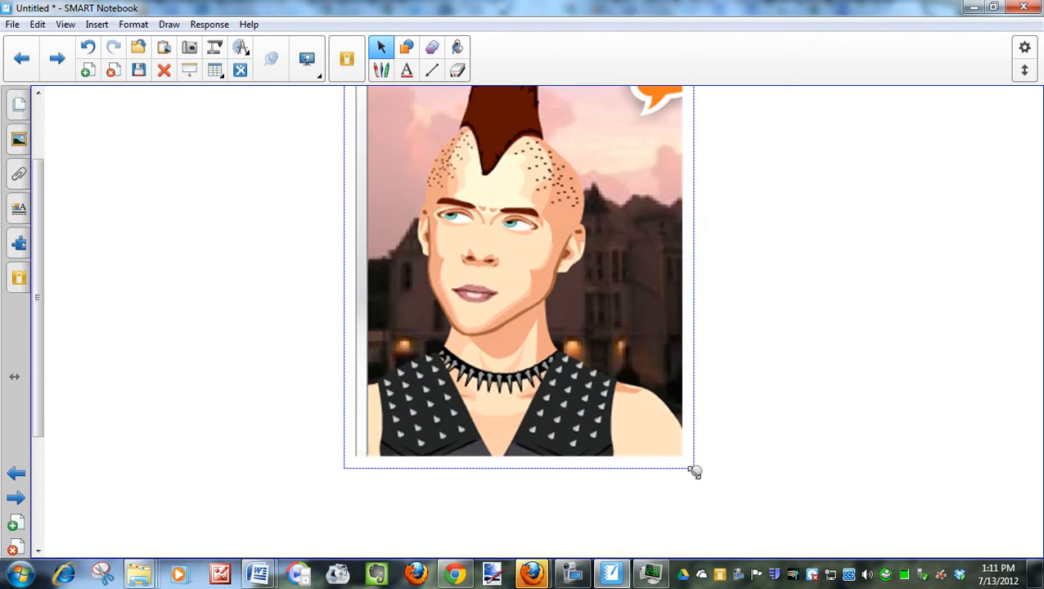
{"action": "left_click_drag", "start_coordinate": [695, 473], "coordinate": [836, 530]}
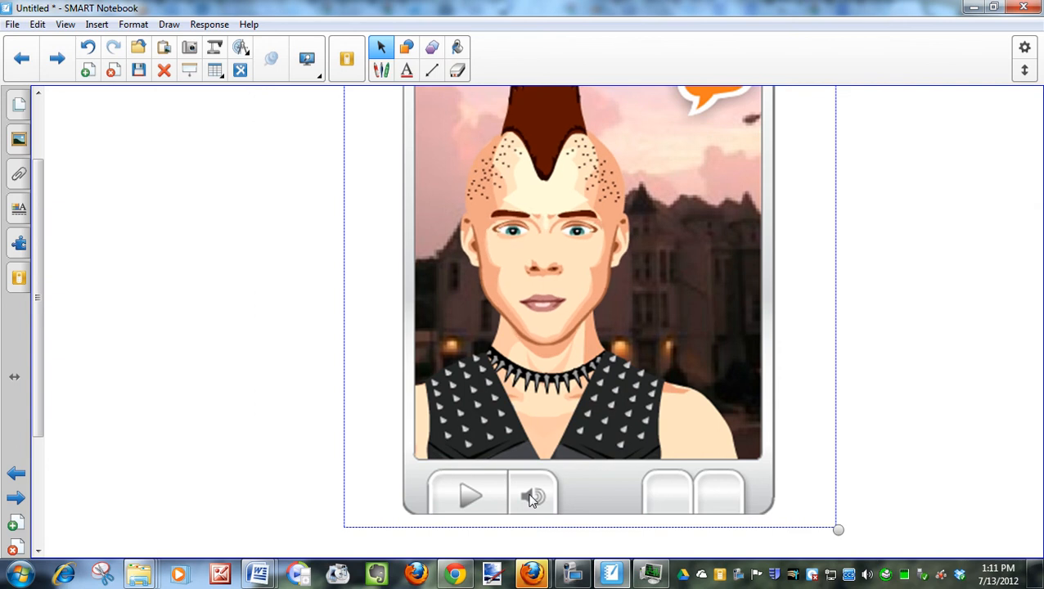
- Reveal the resized avatar's volume slider, deselect the widget, and play the recorded message again
{"action": "mouse_move", "coordinate": [531, 498]}
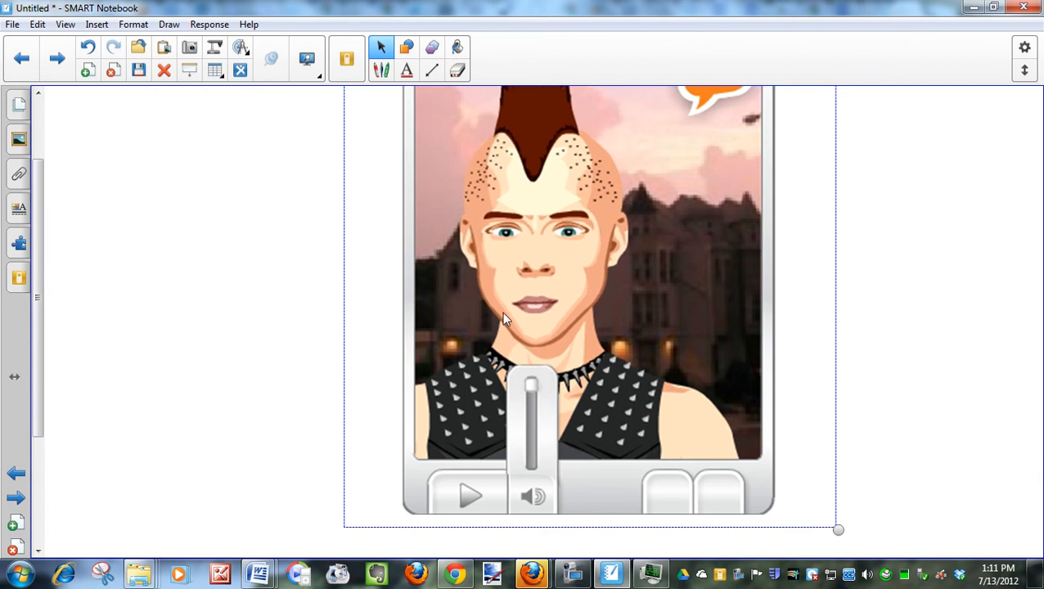
{"action": "left_click", "coordinate": [317, 221]}
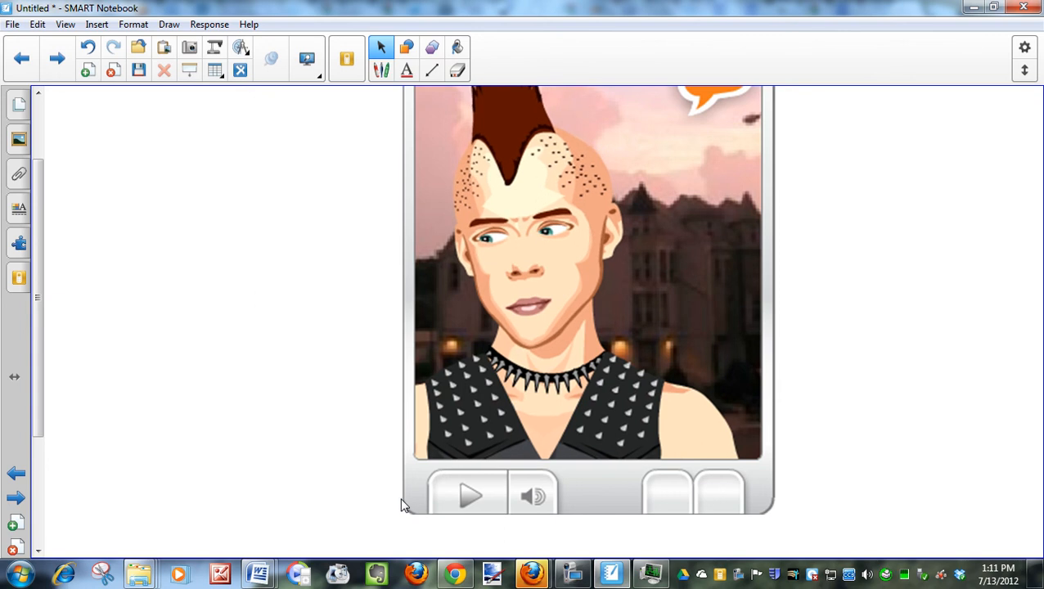
{"action": "left_click", "coordinate": [469, 493]}
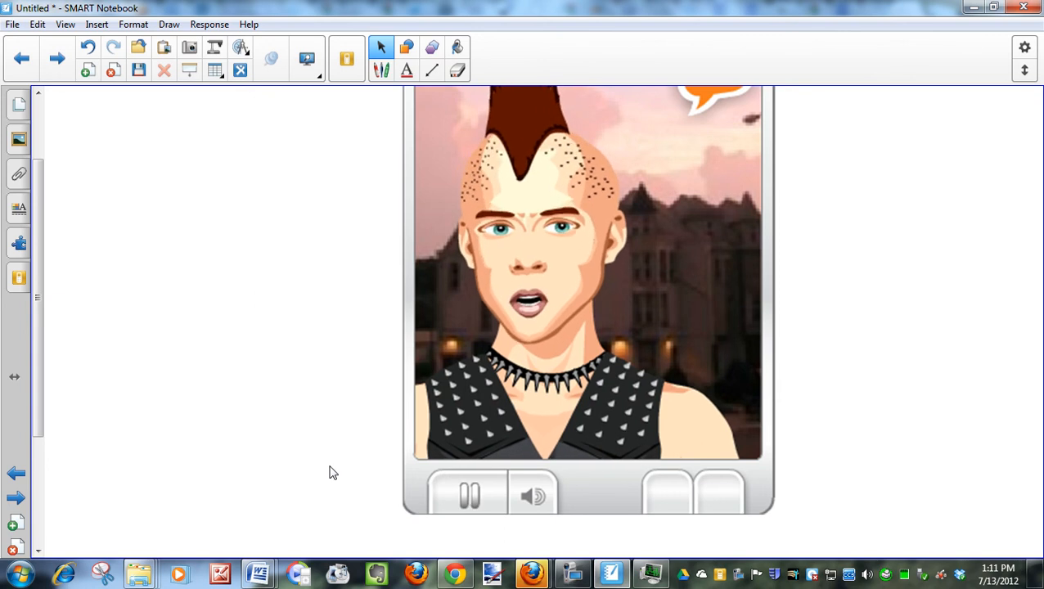
{"action": "scroll", "coordinate": [332, 473], "scroll_direction": "up", "scroll_amount": 2}
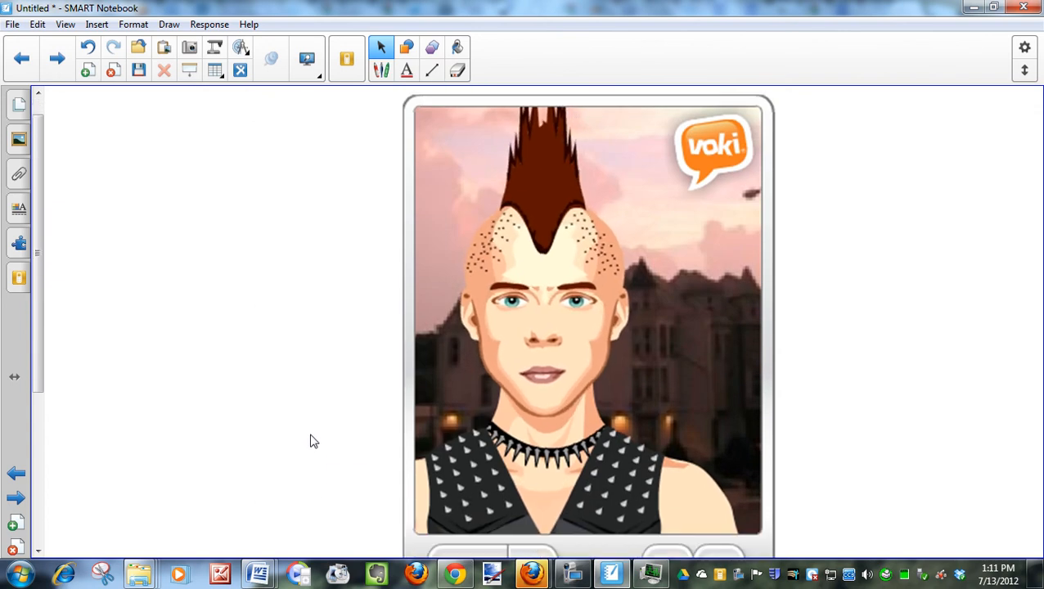
- Switch to the SMART Exchange page in Chrome and return to the search criteria for "widgets"
{"action": "mouse_move", "coordinate": [463, 579]}
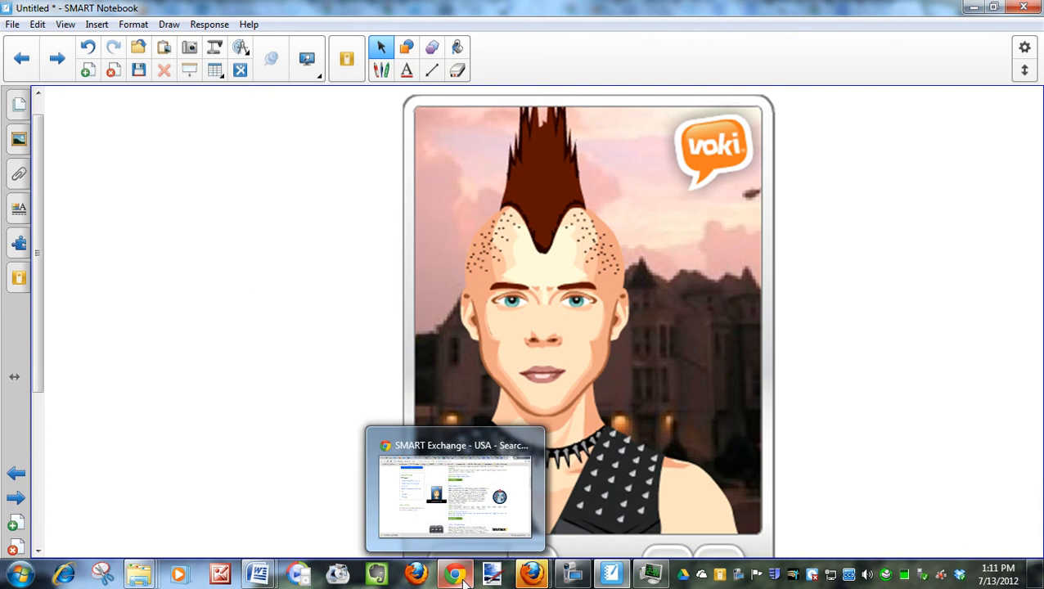
{"action": "left_click", "coordinate": [476, 509]}
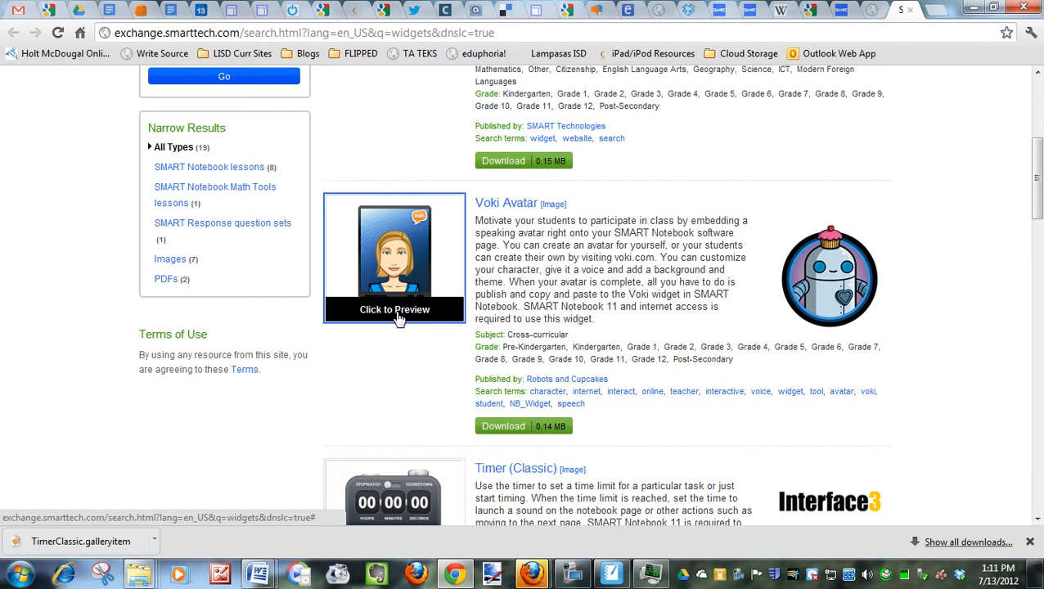
{"action": "scroll", "coordinate": [399, 319], "scroll_direction": "up", "scroll_amount": 4}
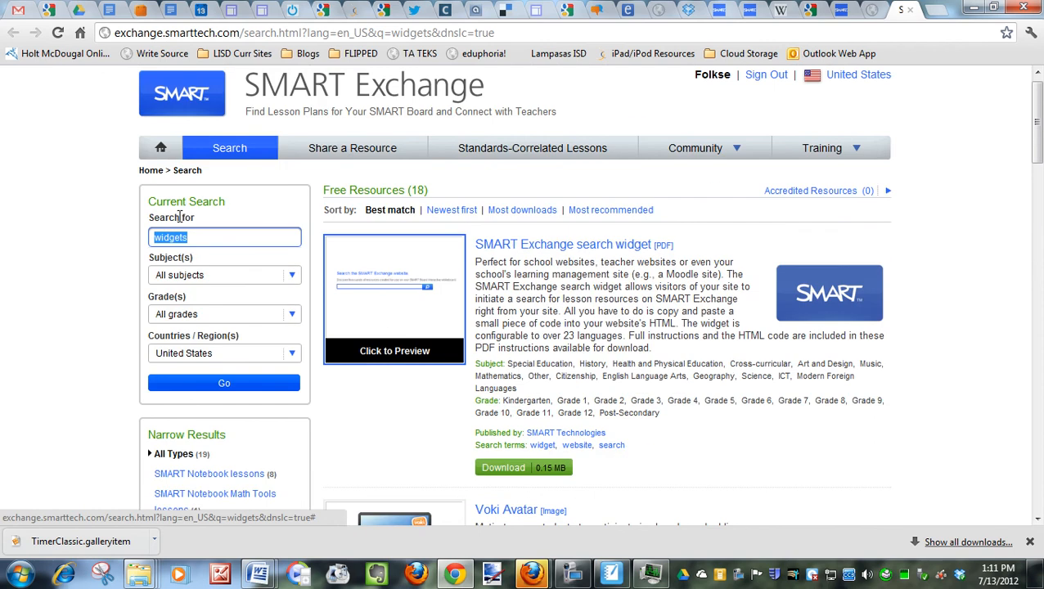
- Find the Voki Avatar widget's listing in the SMART Exchange results and return to the avatar page in SMART Notebook
{"action": "scroll", "coordinate": [438, 406], "scroll_direction": "down", "scroll_amount": 3}
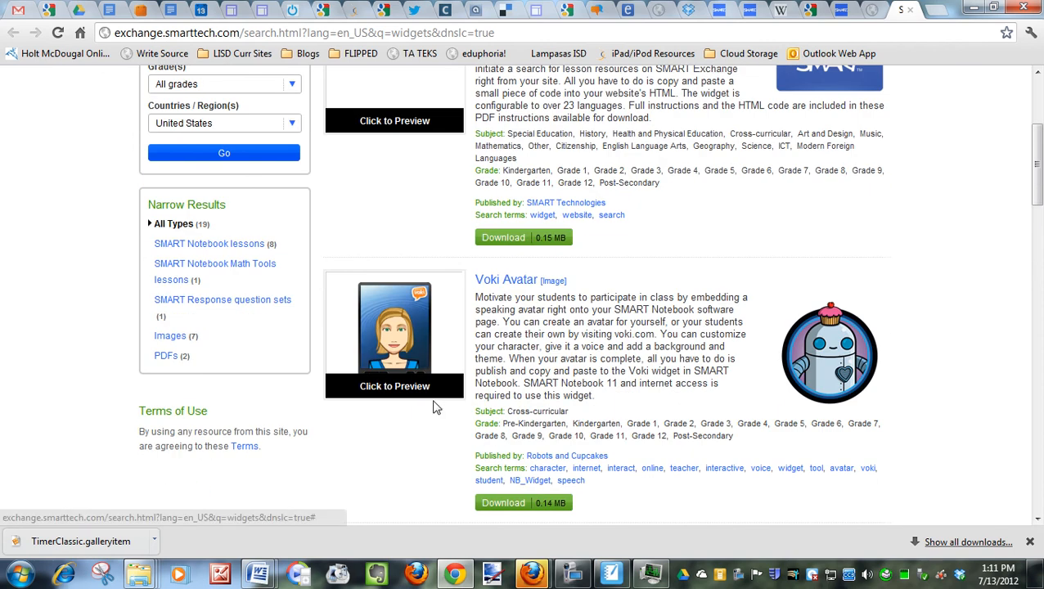
{"action": "left_click", "coordinate": [613, 576]}
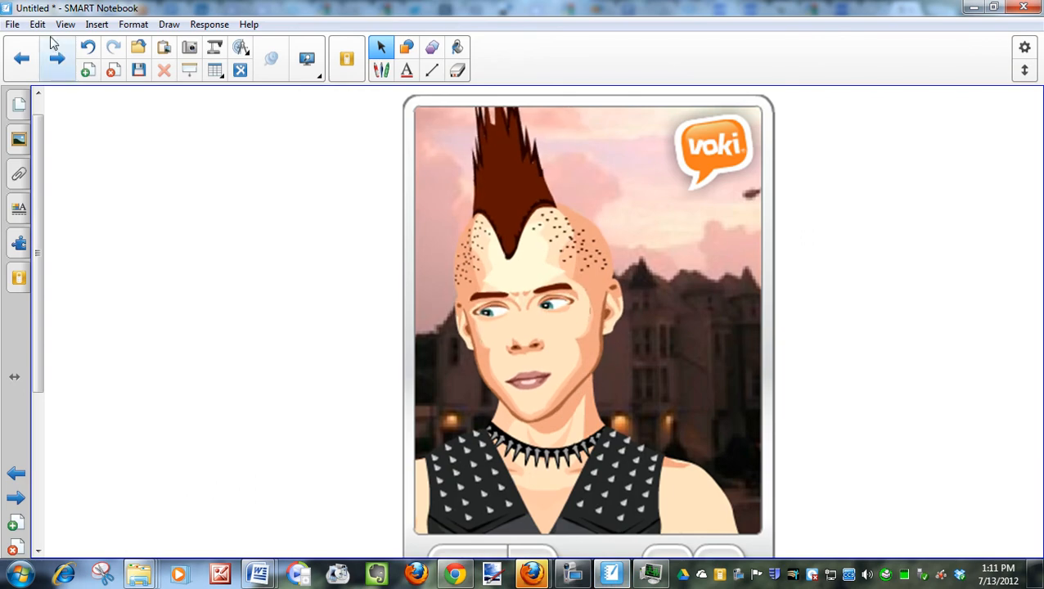
- Select Voki avatar.galleryitem in the desktop's SMART Widgets folder as the gallery item file to insert, and cancel the insertion
{"action": "left_click", "coordinate": [97, 24]}
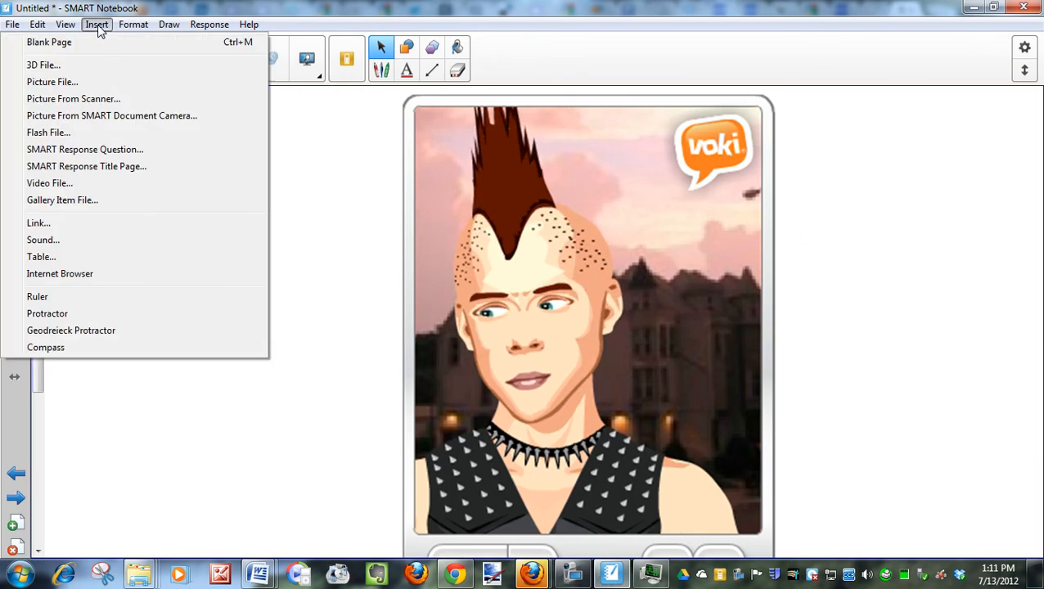
{"action": "left_click", "coordinate": [97, 205]}
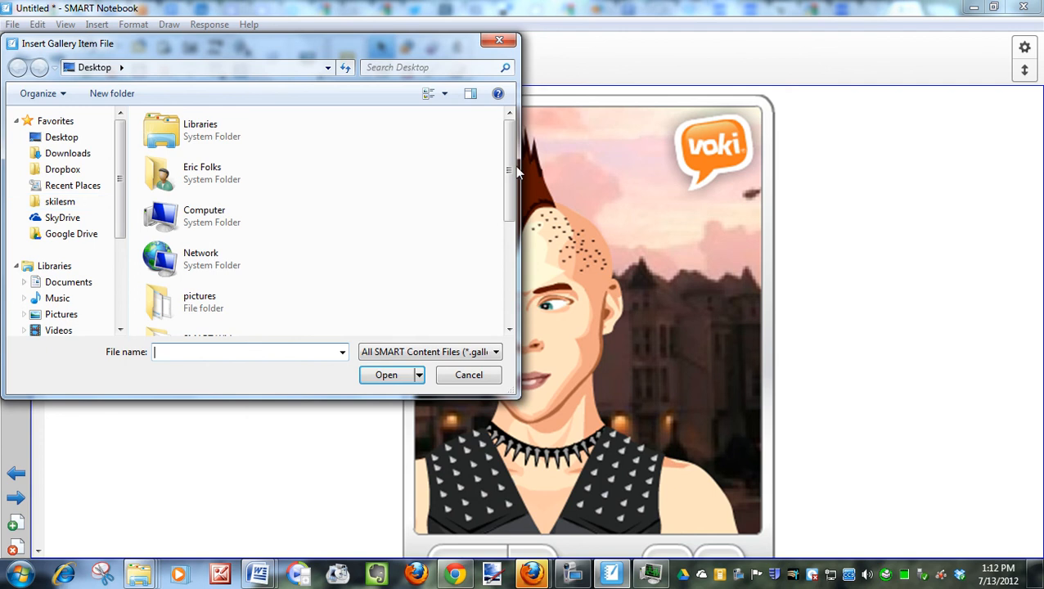
{"action": "left_click_drag", "start_coordinate": [514, 169], "coordinate": [511, 265]}
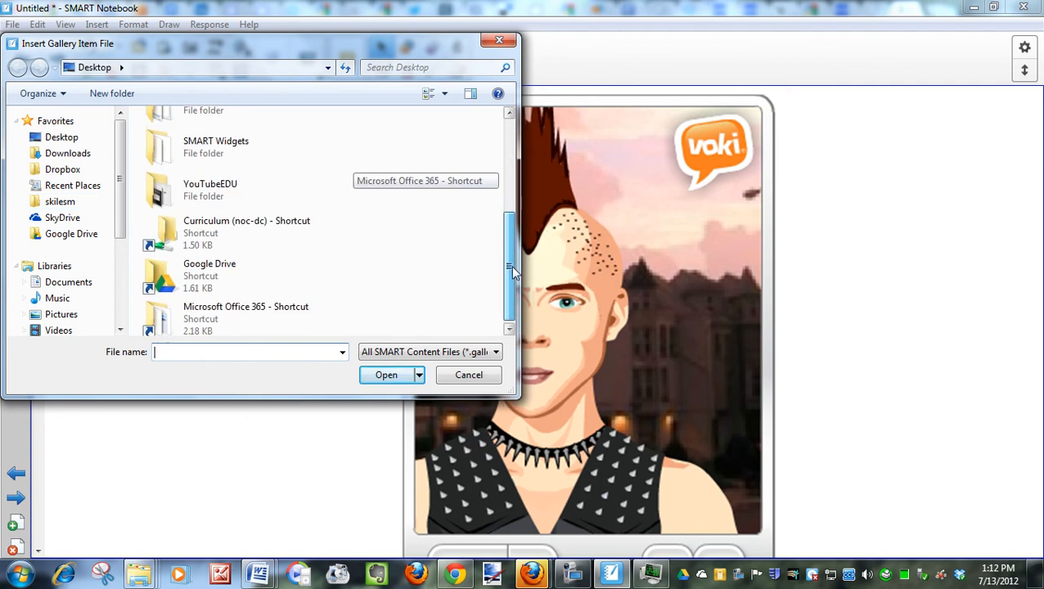
{"action": "double_click", "coordinate": [171, 148]}
{"action": "left_click", "coordinate": [173, 154]}
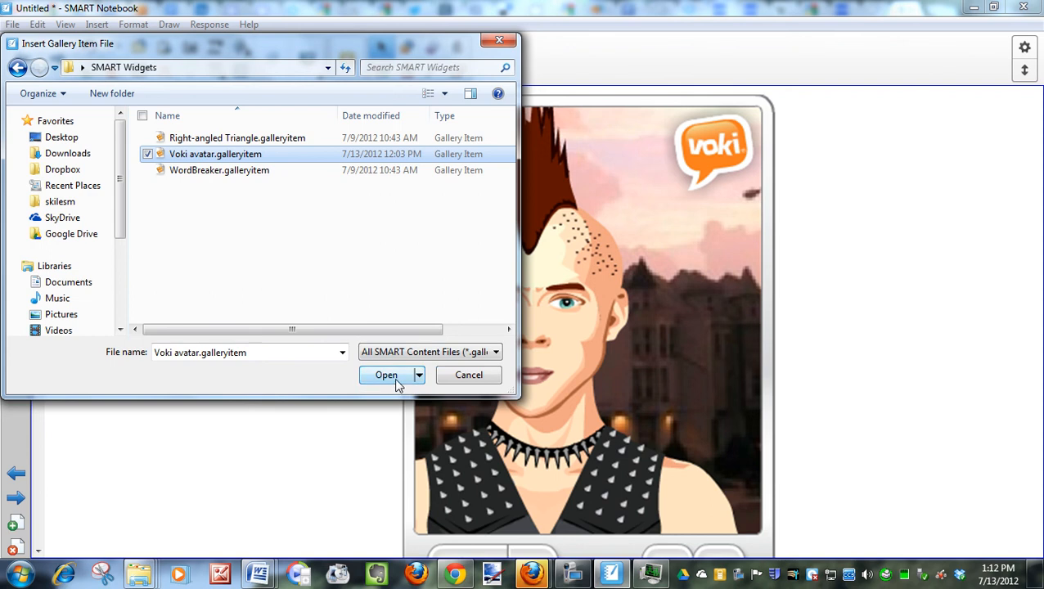
{"action": "left_click", "coordinate": [466, 378]}
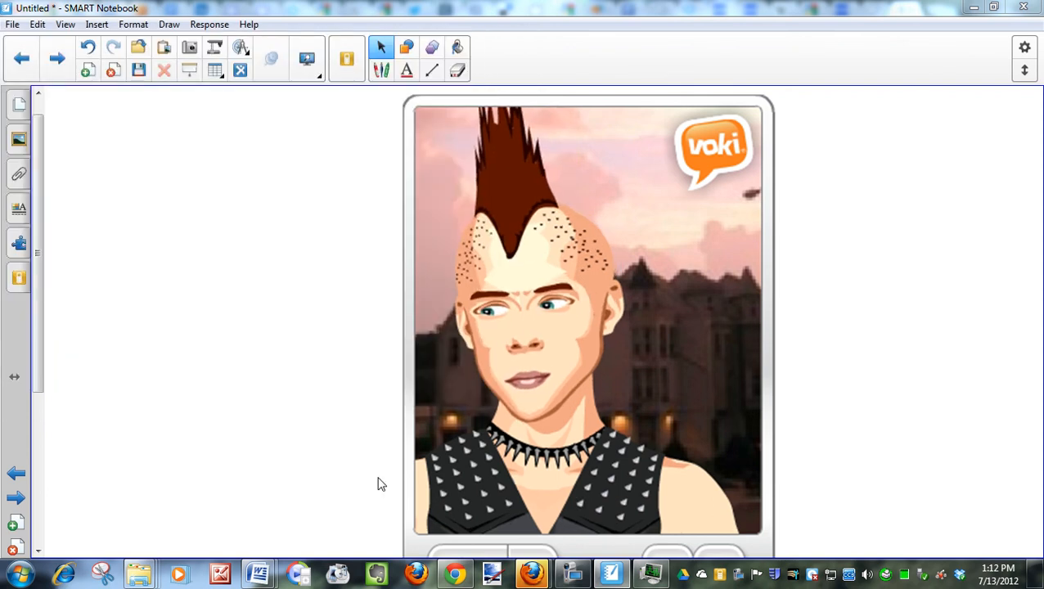
- Switch to the Voki publish page in Firefox, review its player size and embed code, and return to SMART Notebook
{"action": "mouse_move", "coordinate": [532, 574]}
{"action": "left_click", "coordinate": [456, 515]}
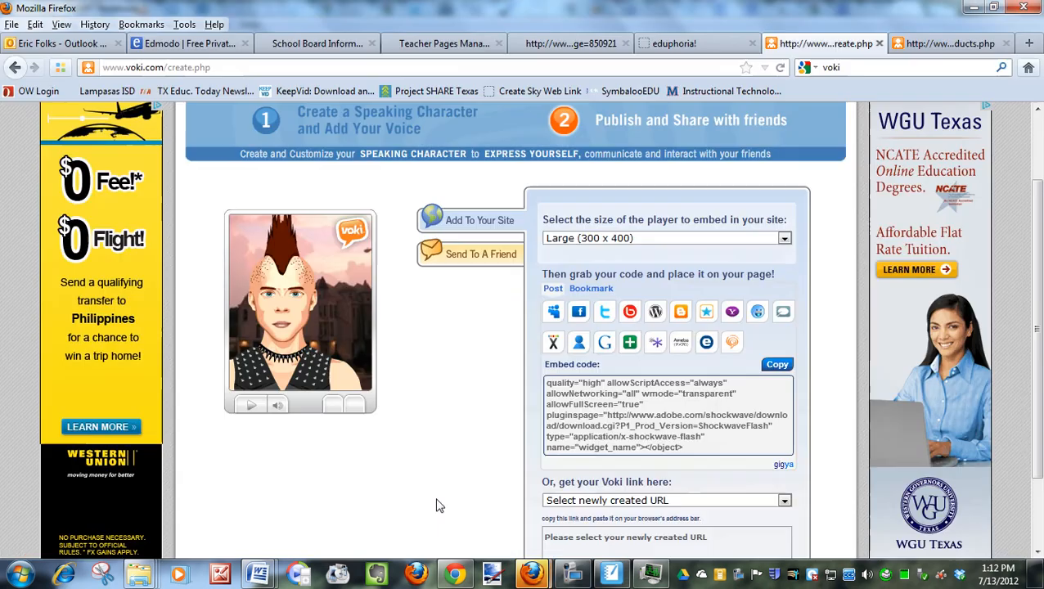
{"action": "scroll", "coordinate": [463, 226], "scroll_direction": "up", "scroll_amount": 2}
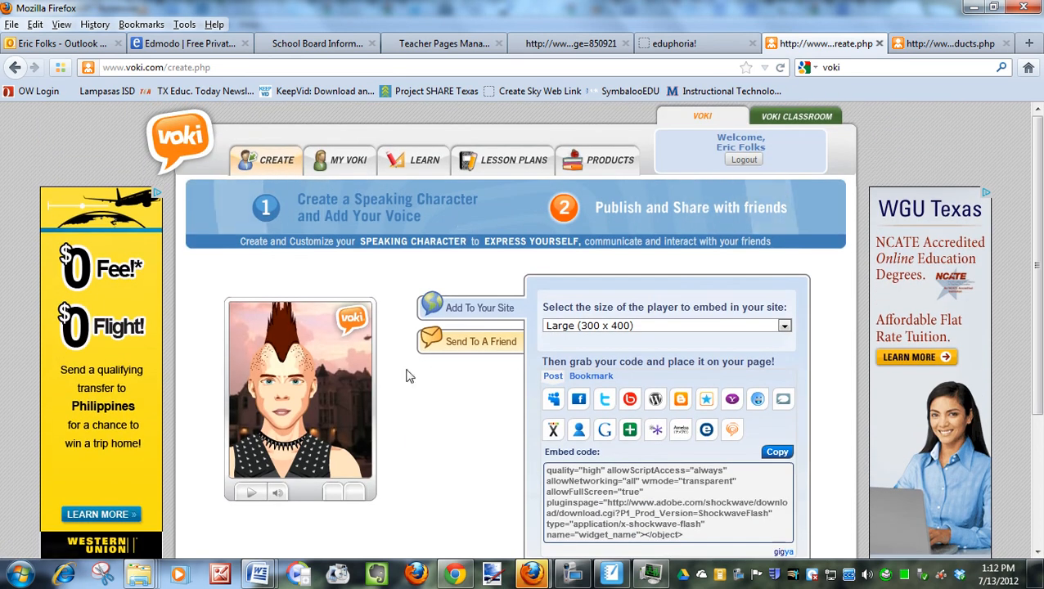
{"action": "scroll", "coordinate": [297, 153], "scroll_direction": "down", "scroll_amount": 1}
{"action": "scroll", "coordinate": [287, 156], "scroll_direction": "up", "scroll_amount": 2}
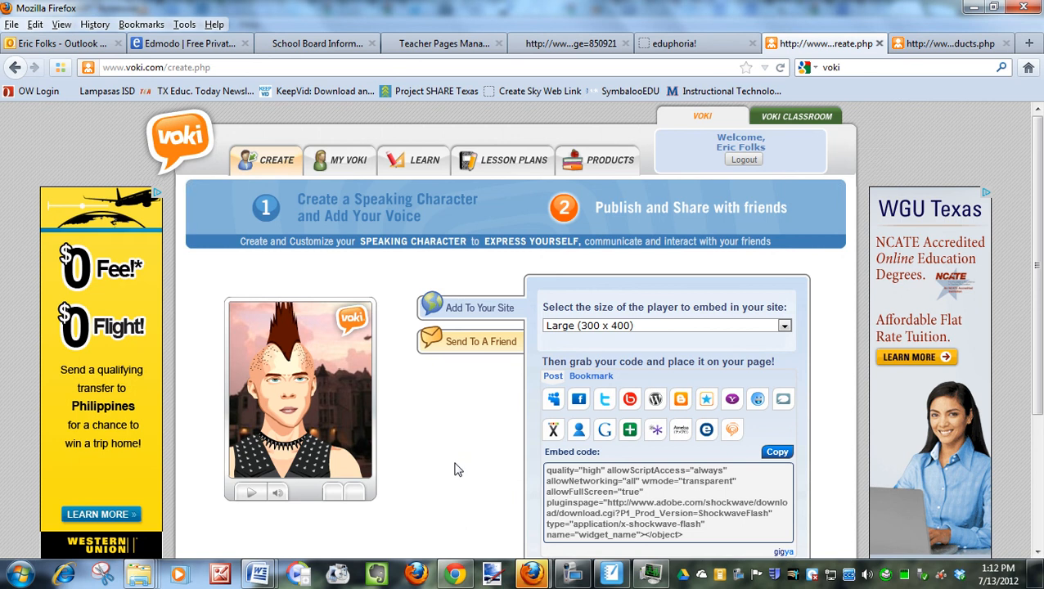
{"action": "scroll", "coordinate": [457, 469], "scroll_direction": "down", "scroll_amount": 2}
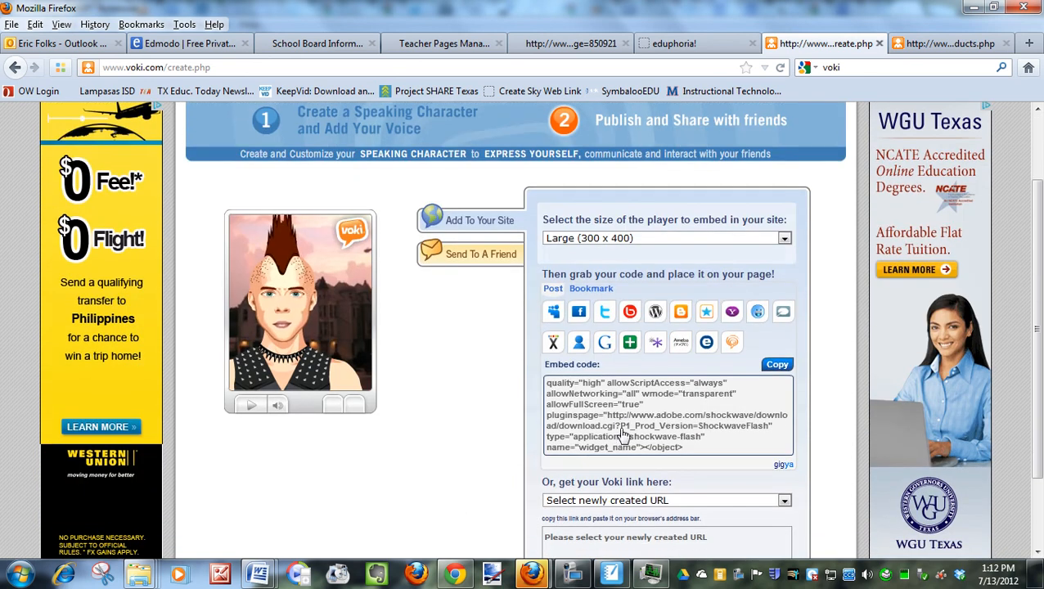
{"action": "left_click", "coordinate": [610, 574]}
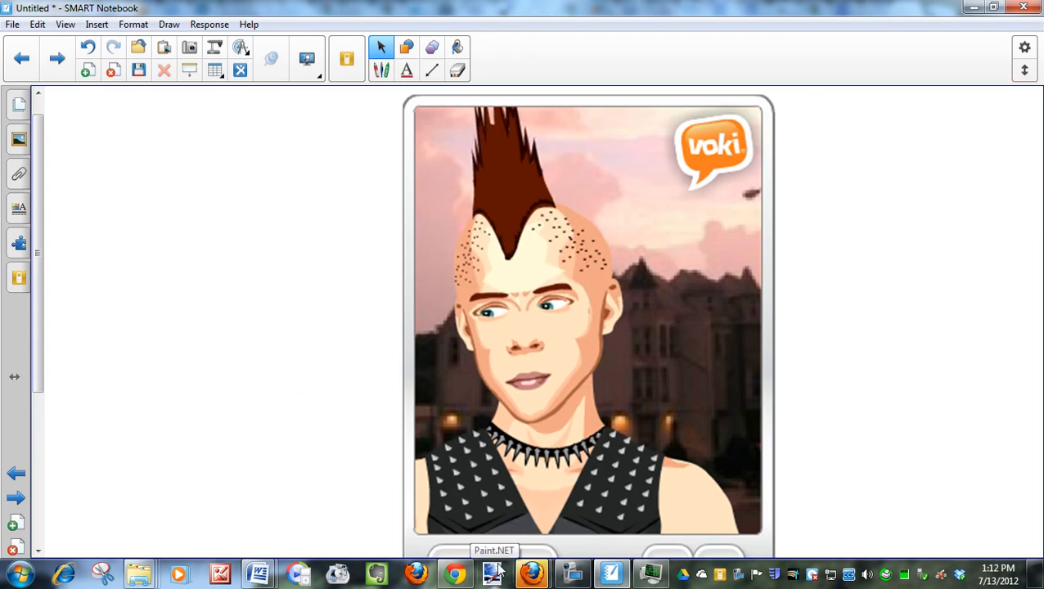
{"action": "left_click", "coordinate": [570, 575]}
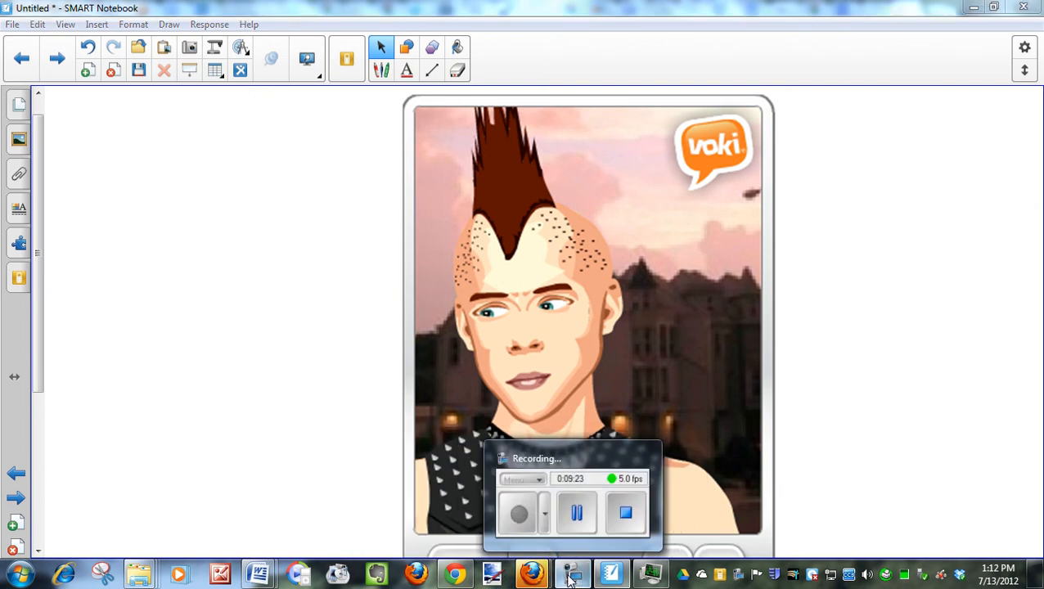